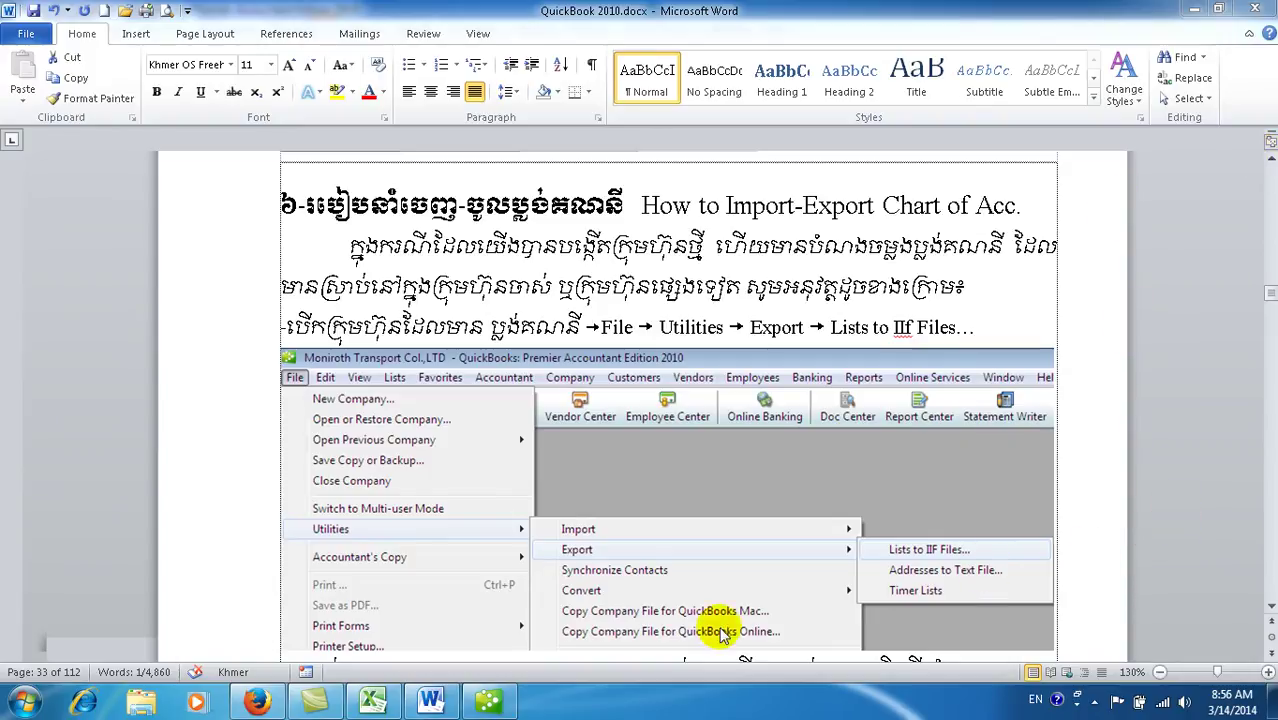
# - Switch to QuickBooks, open Hong Da Company's chart of accounts, and enlarge and reposition its window to examine the list
pyautogui.click(488, 701)
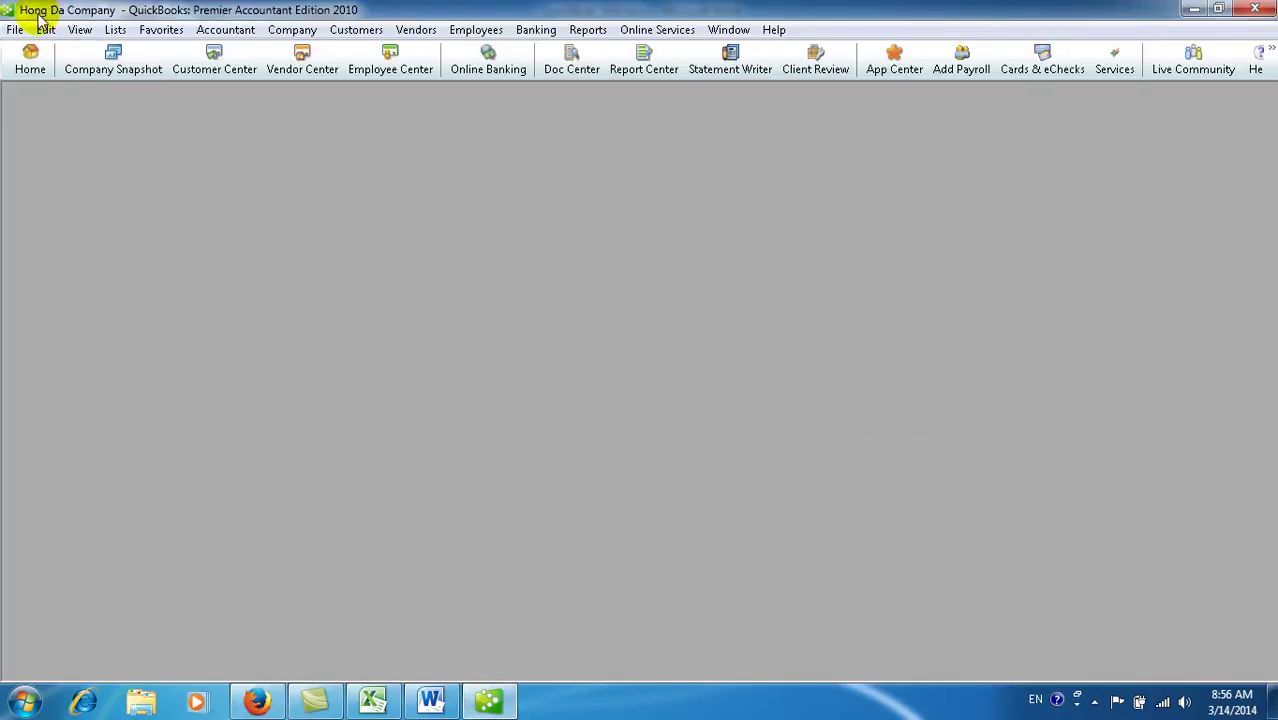
pyautogui.click(115, 31)
pyautogui.click(124, 51)
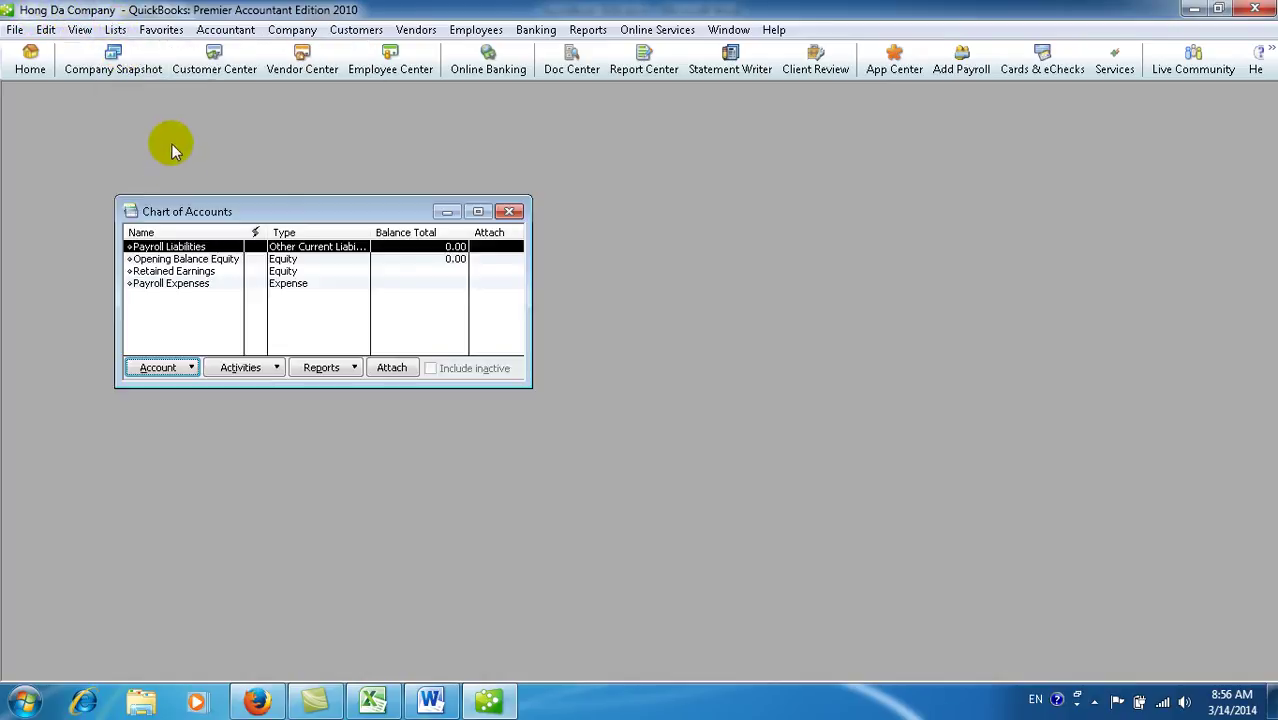
pyautogui.moveTo(425, 387); pyautogui.dragTo(442, 619)
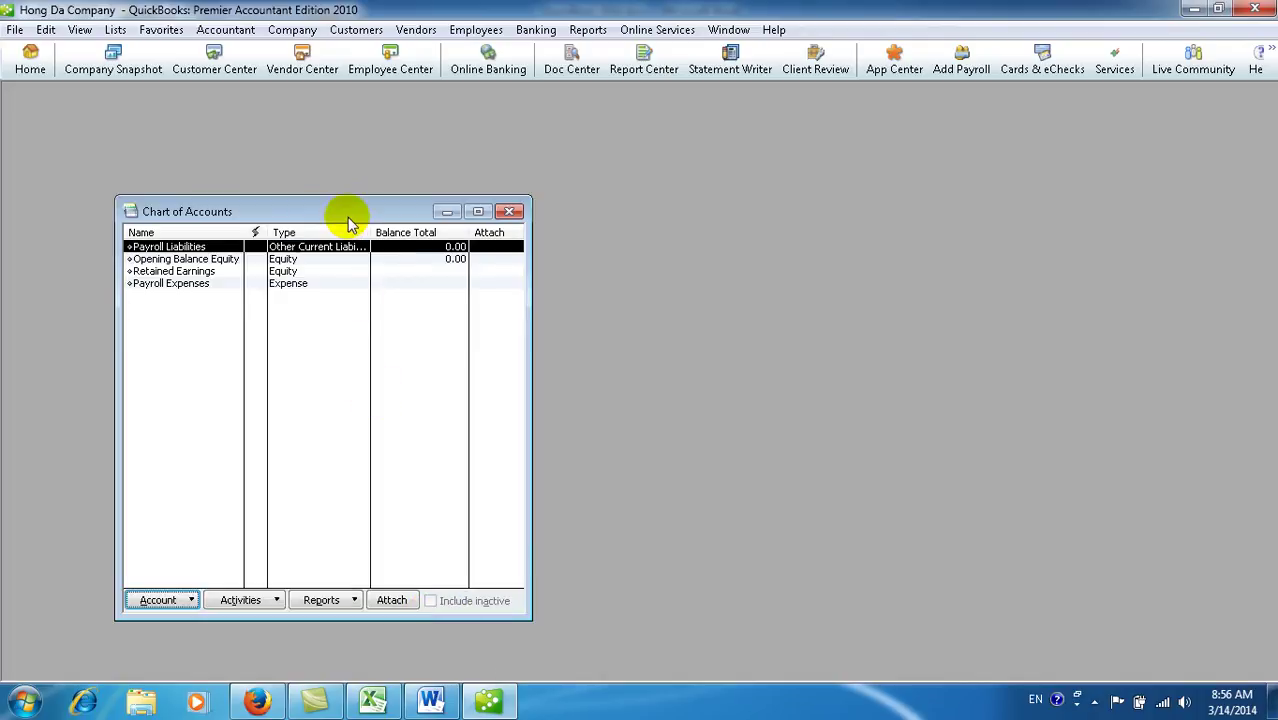
pyautogui.moveTo(346, 211); pyautogui.dragTo(395, 182)
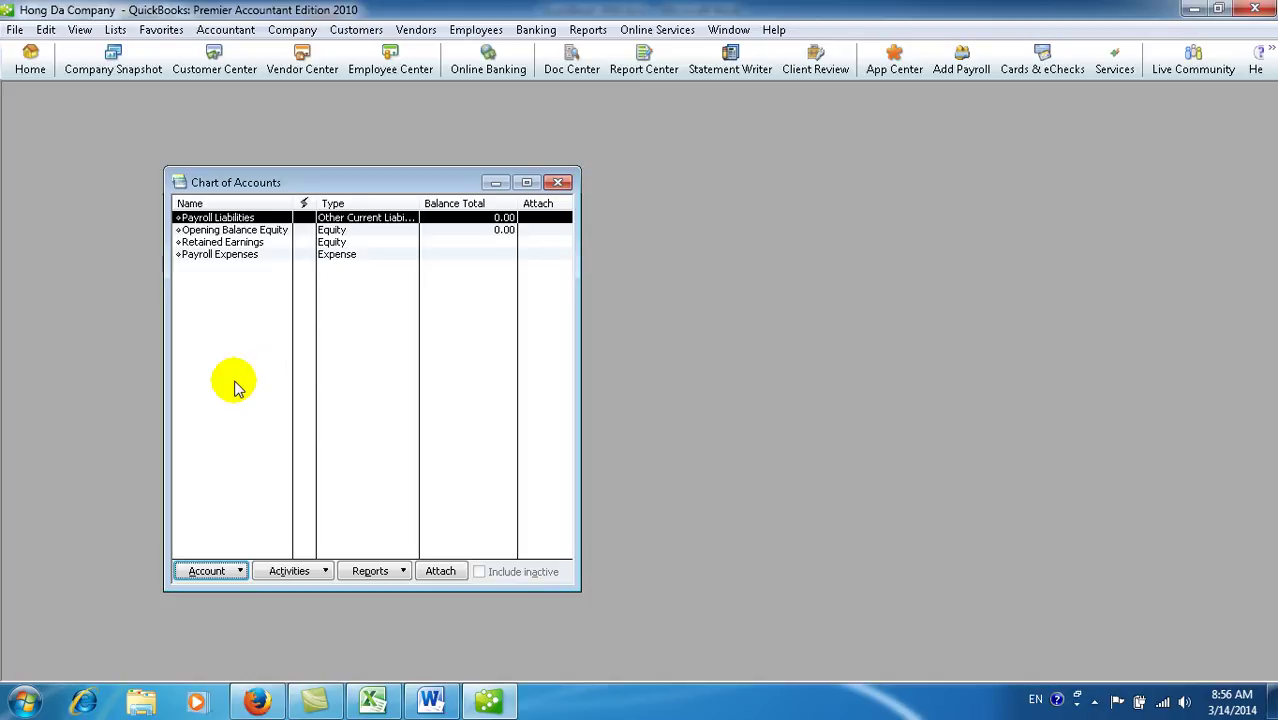
# - Switch to the Word guide and review the instruction line for exporting lists to IIF files
pyautogui.click(431, 697)
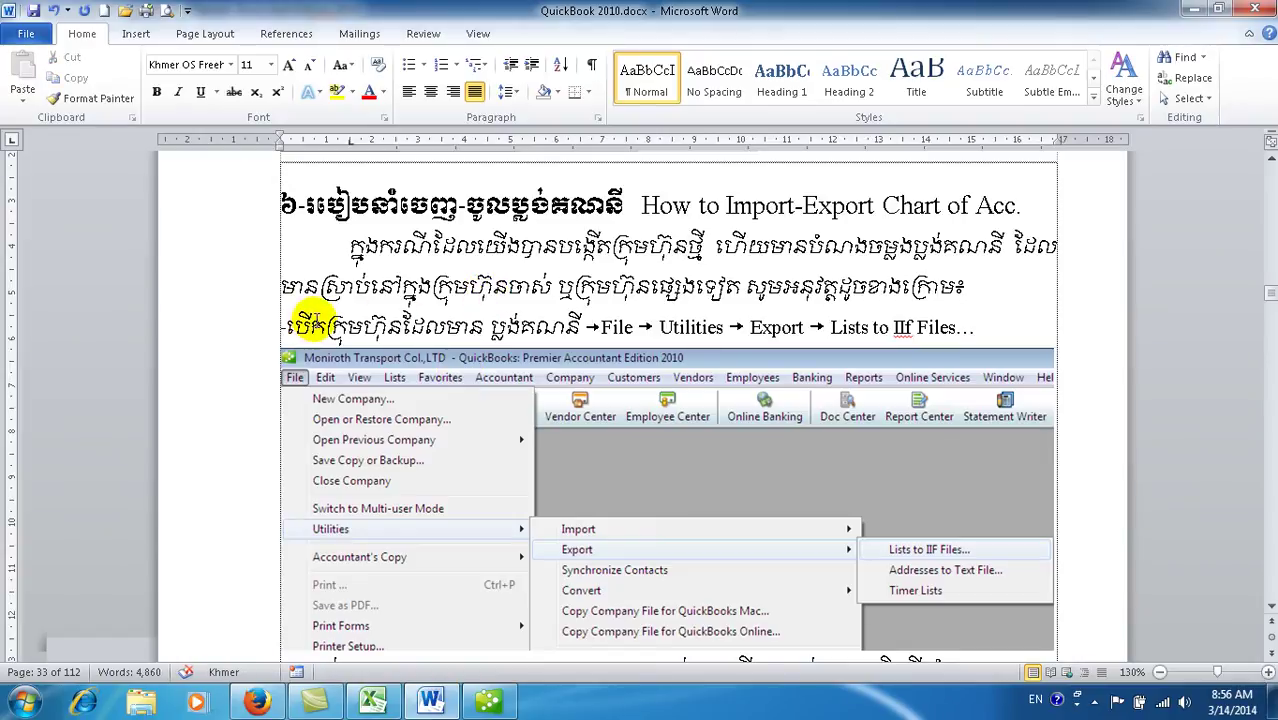
pyautogui.moveTo(308, 322); pyautogui.dragTo(975, 326)
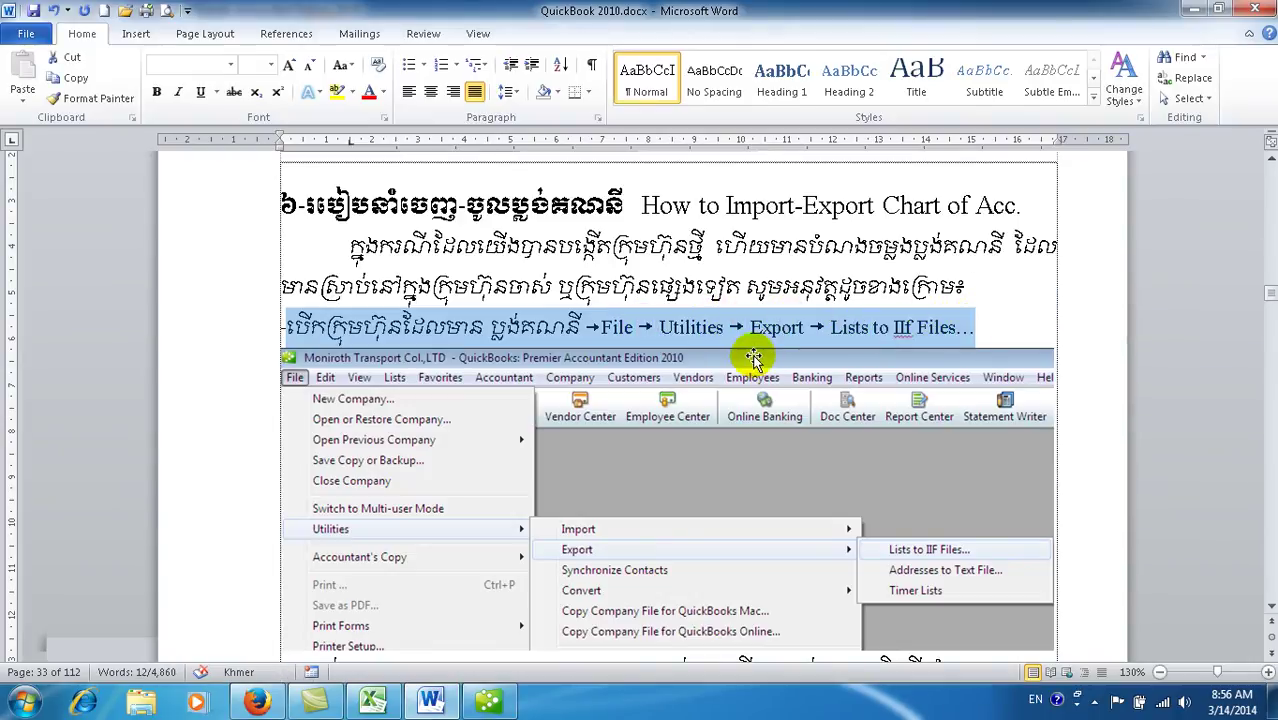
pyautogui.click(466, 327)
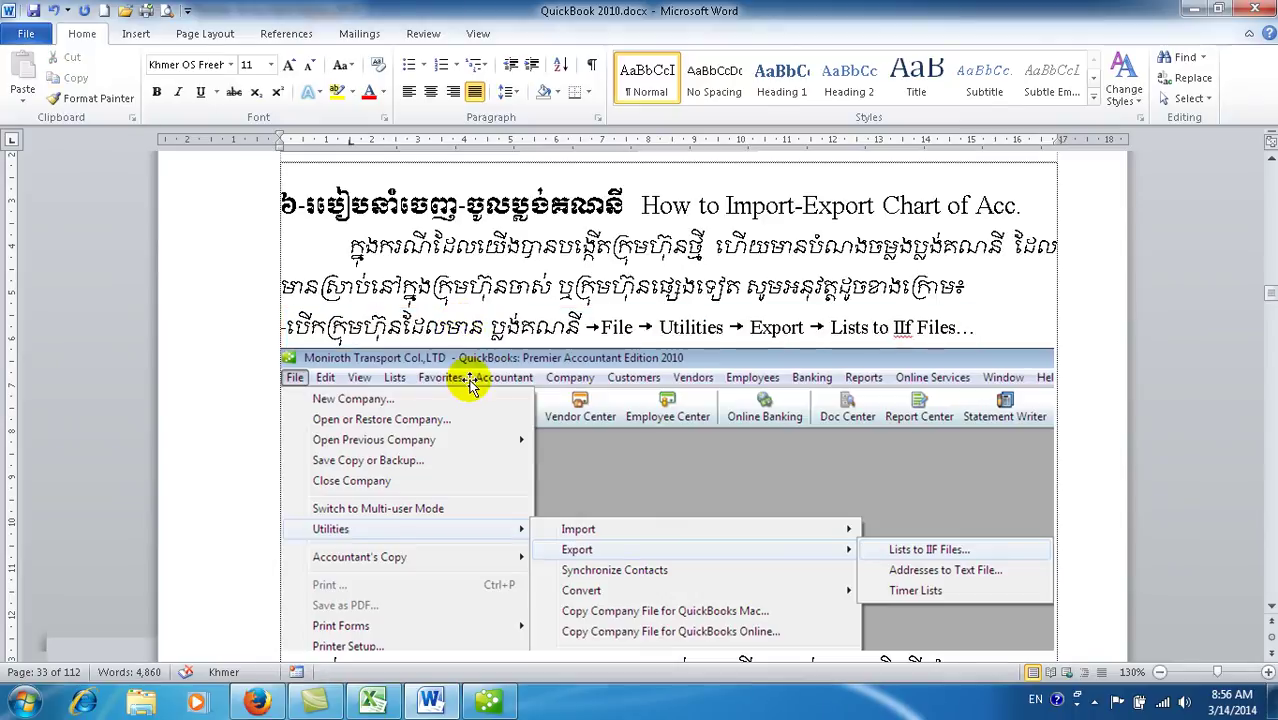
# - Return to QuickBooks and open the previously used Cham Reourn Company file
pyautogui.click(489, 703)
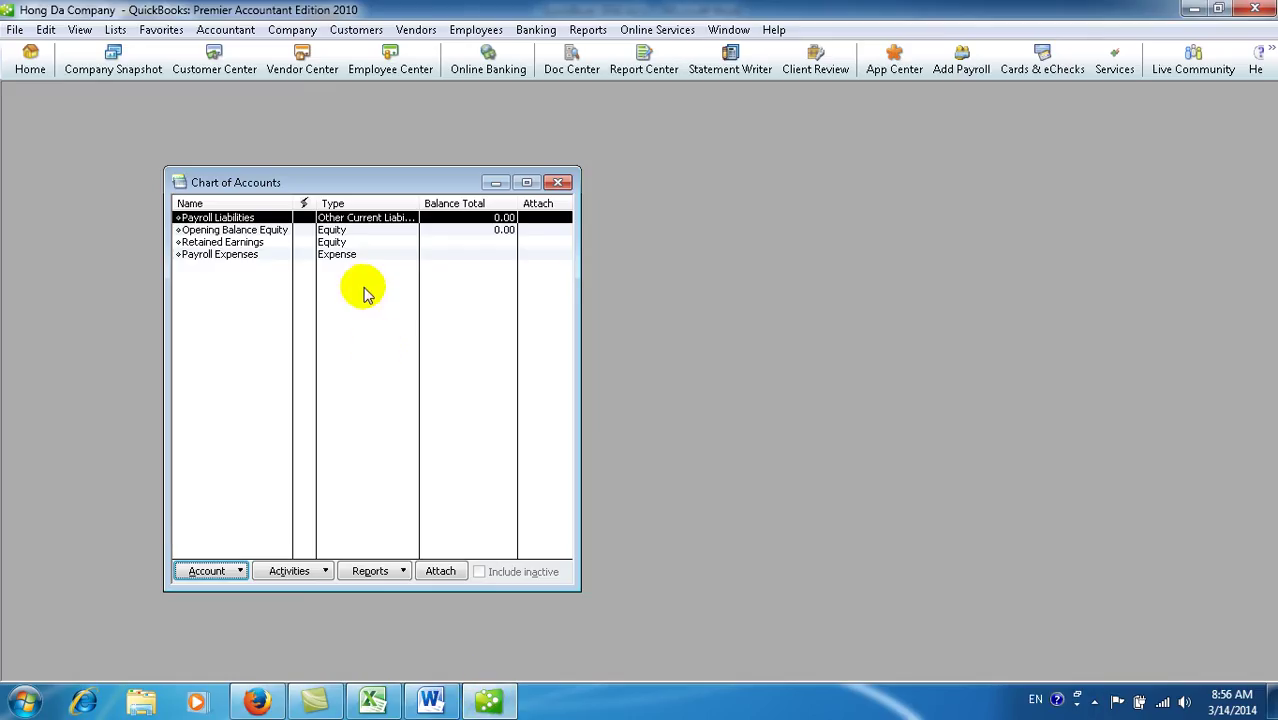
pyautogui.click(18, 31)
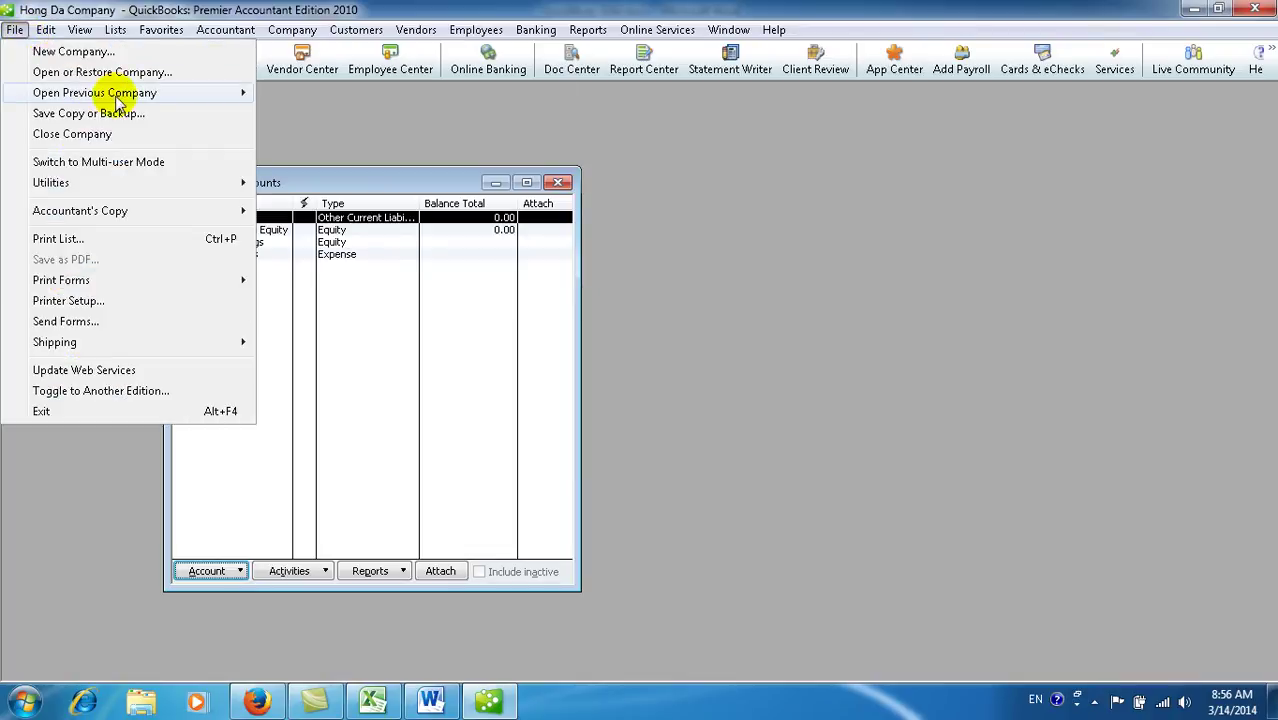
pyautogui.moveTo(157, 92)
pyautogui.click(313, 114)
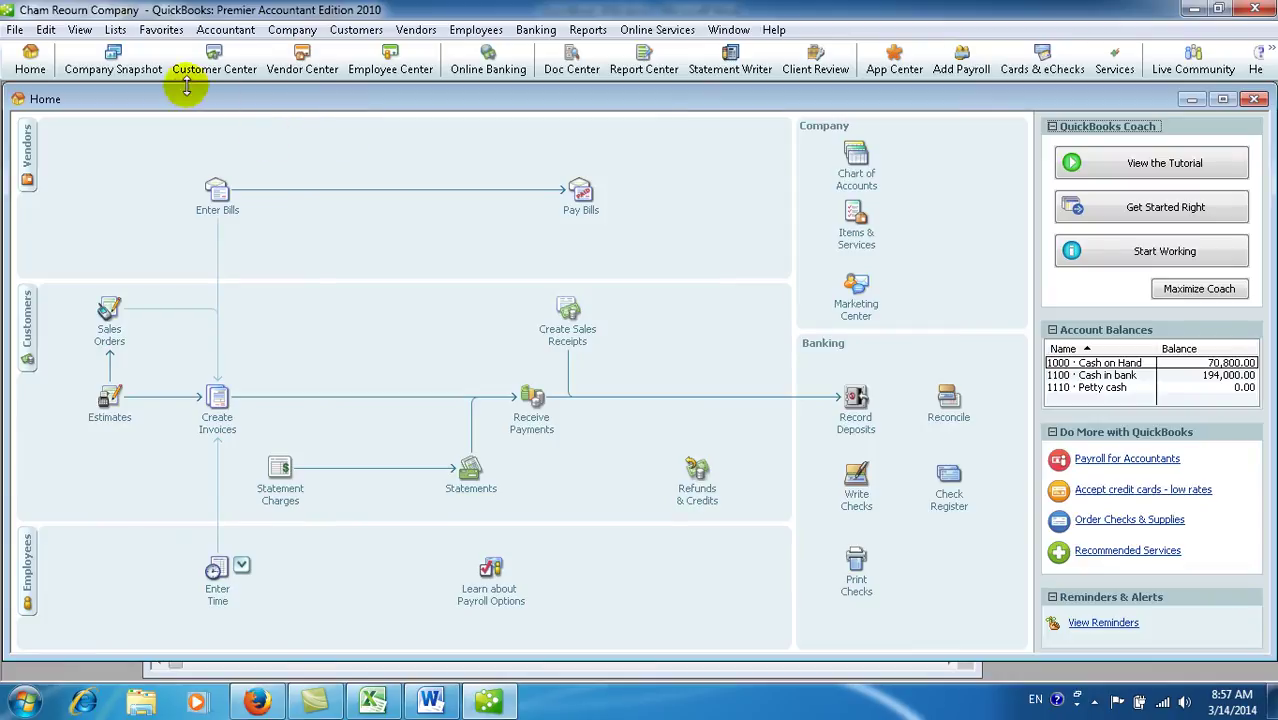
# - Open Cham Reourn Company's chart of accounts, enlarge and reposition its window, and examine the accounts down to 3002 Owner's Draw
pyautogui.click(117, 30)
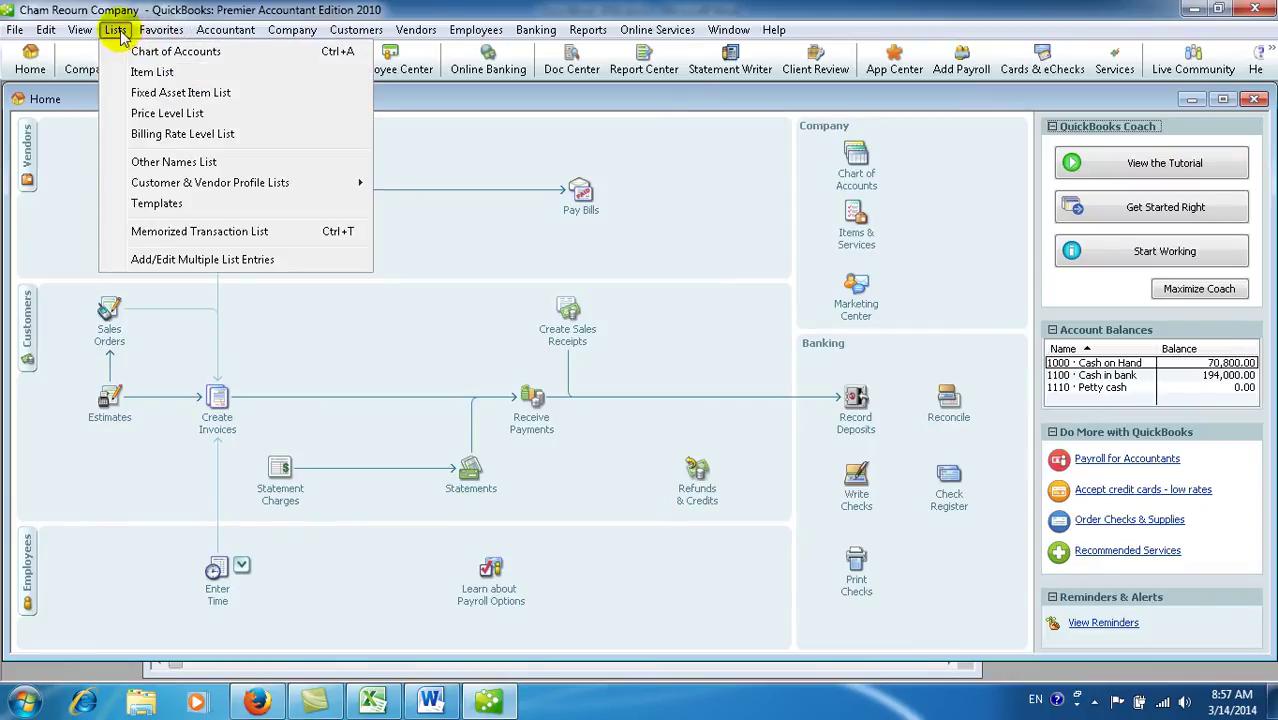
pyautogui.click(130, 57)
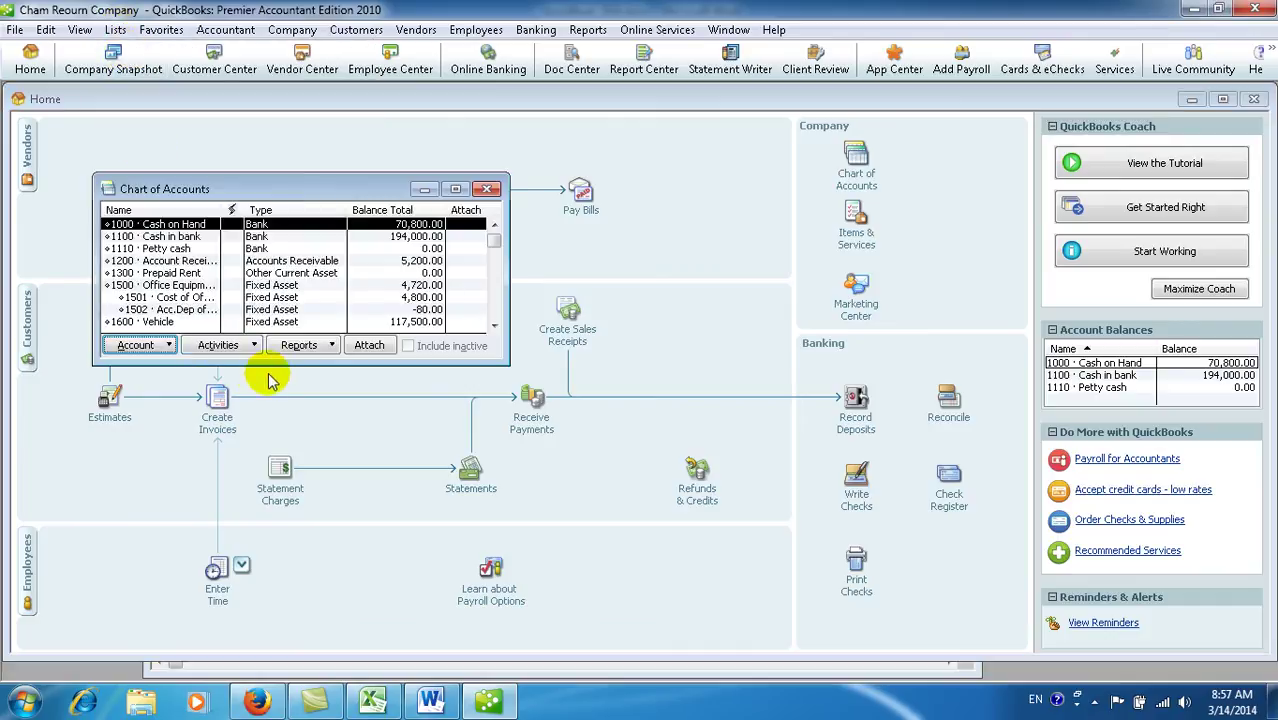
pyautogui.moveTo(262, 365); pyautogui.dragTo(257, 643)
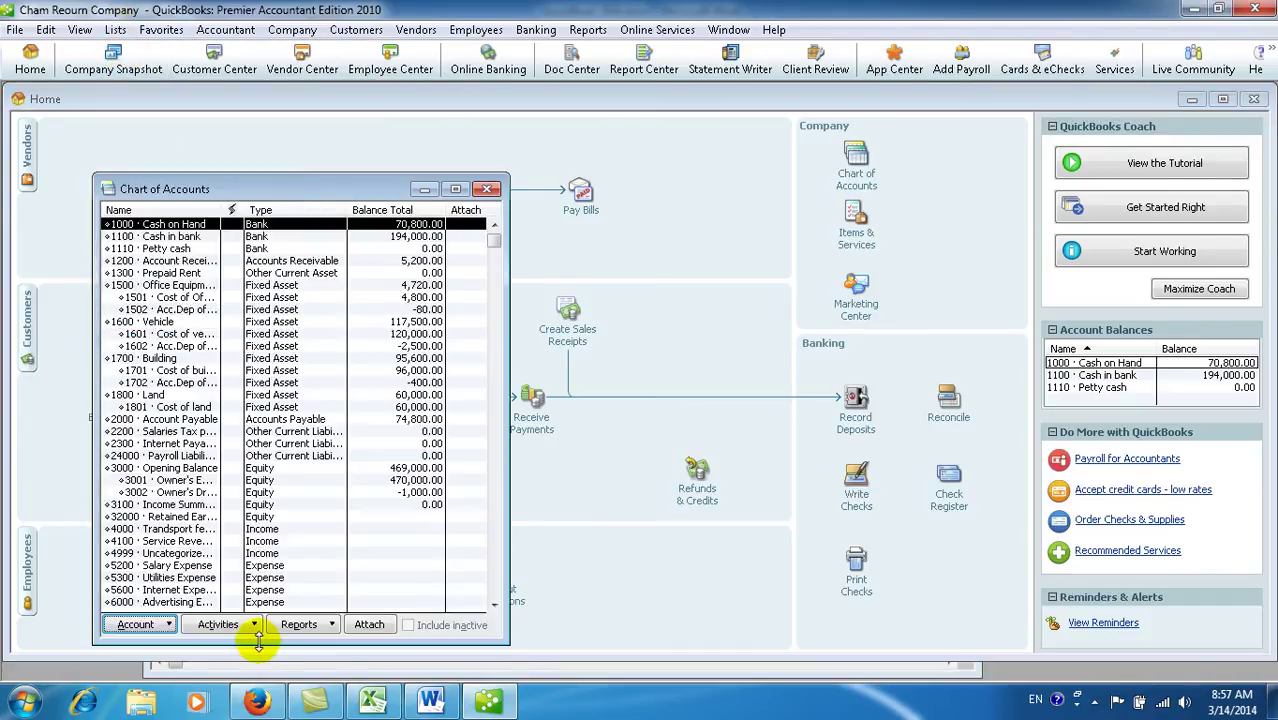
pyautogui.moveTo(310, 195); pyautogui.dragTo(320, 144)
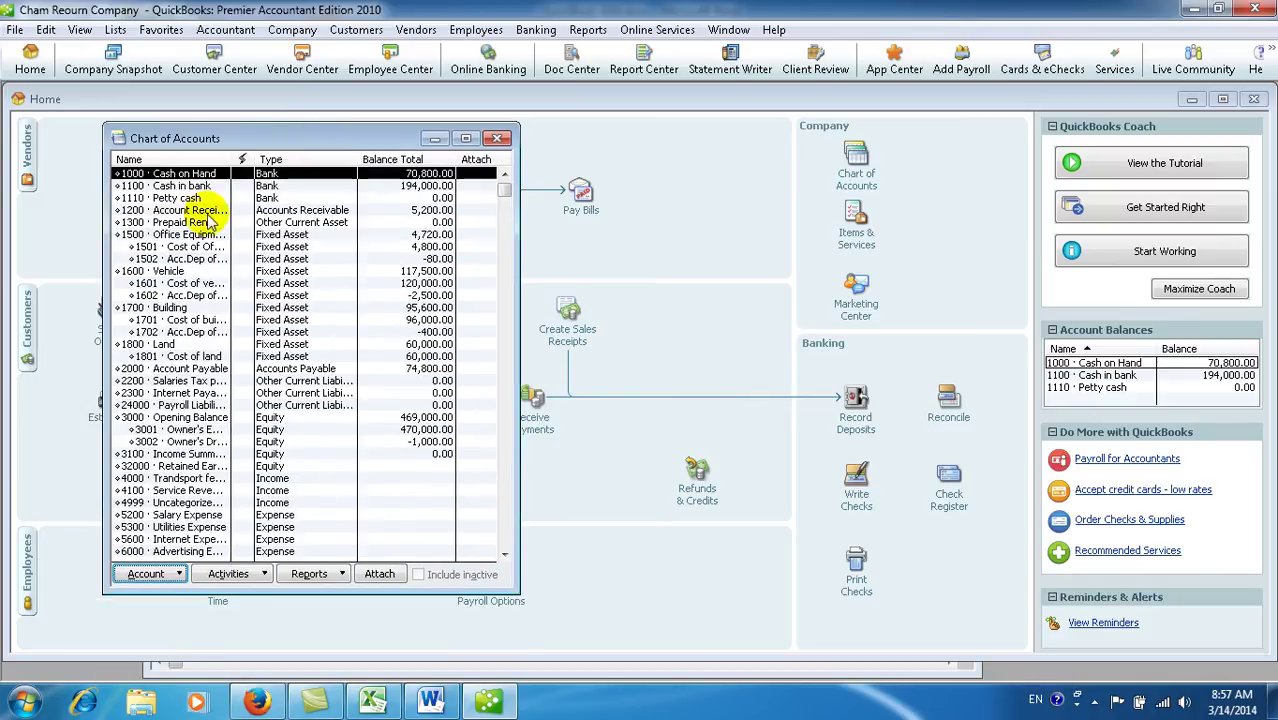
pyautogui.click(205, 441)
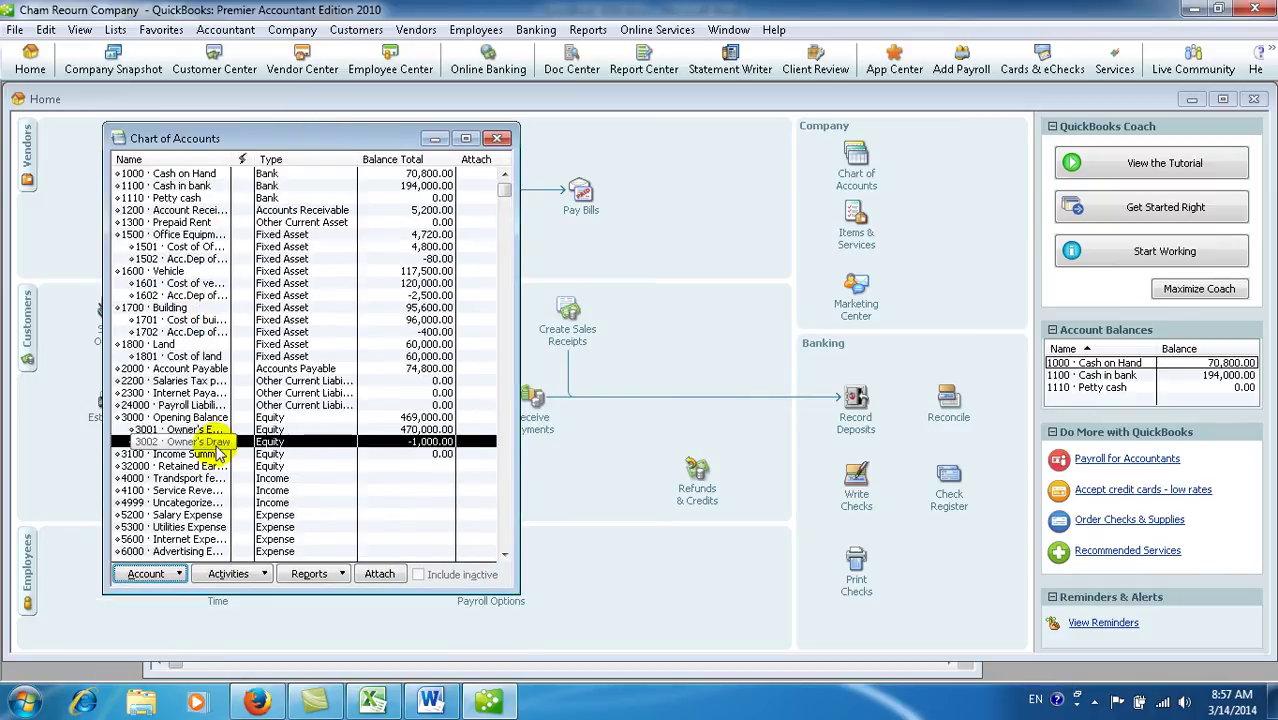
# - Check the export path in the Word guide, then start a QuickBooks lists-to-IIF export with only Chart of Accounts selected
pyautogui.click(430, 702)
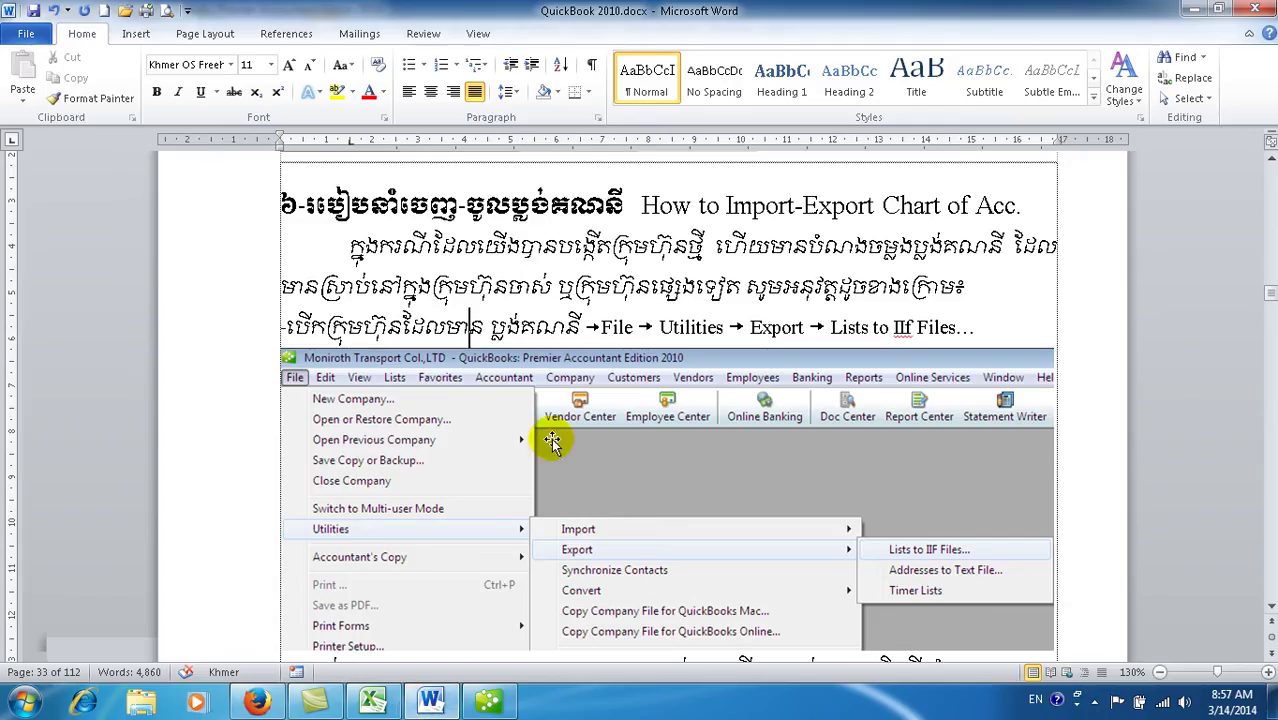
pyautogui.click(613, 327)
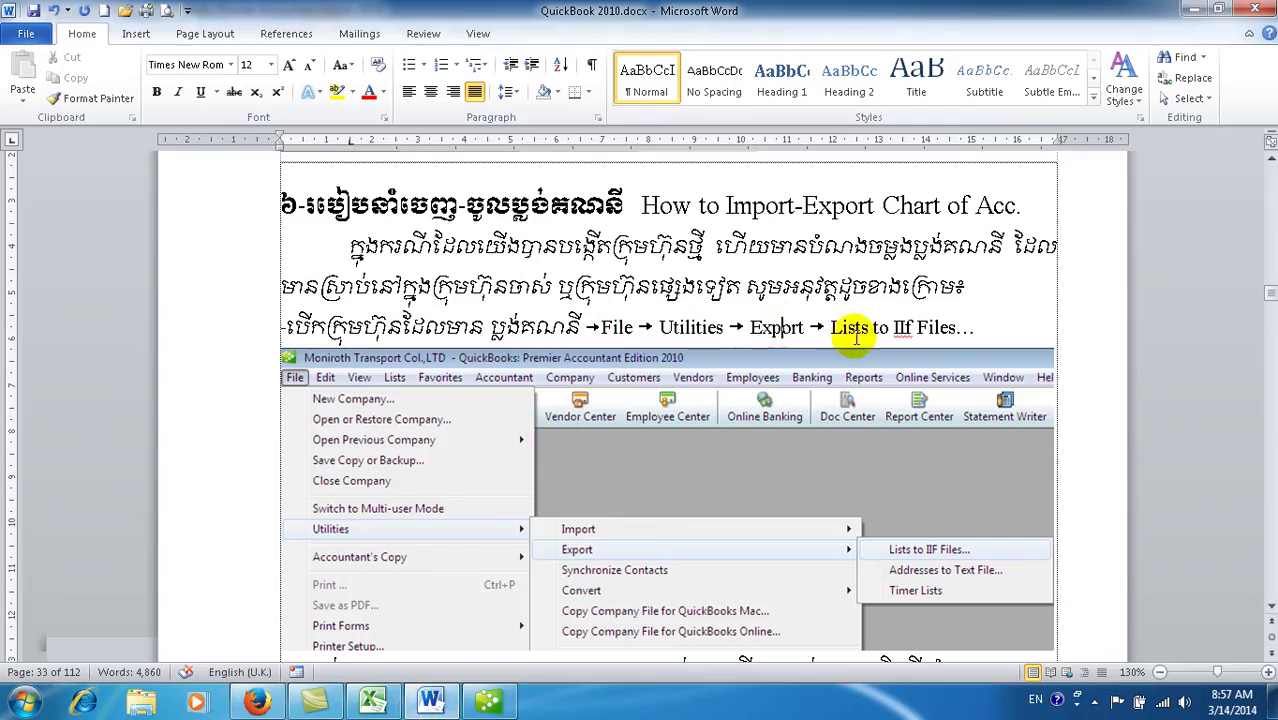
pyautogui.click(488, 700)
pyautogui.click(15, 29)
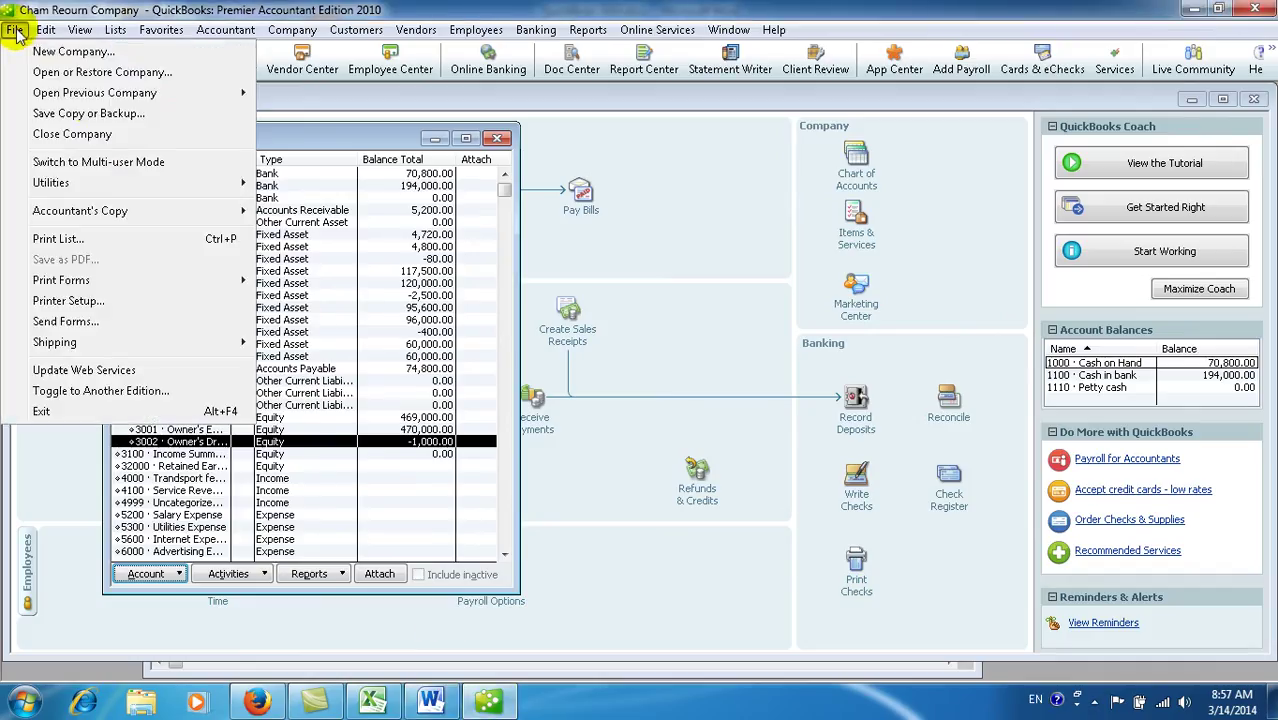
pyautogui.moveTo(143, 185)
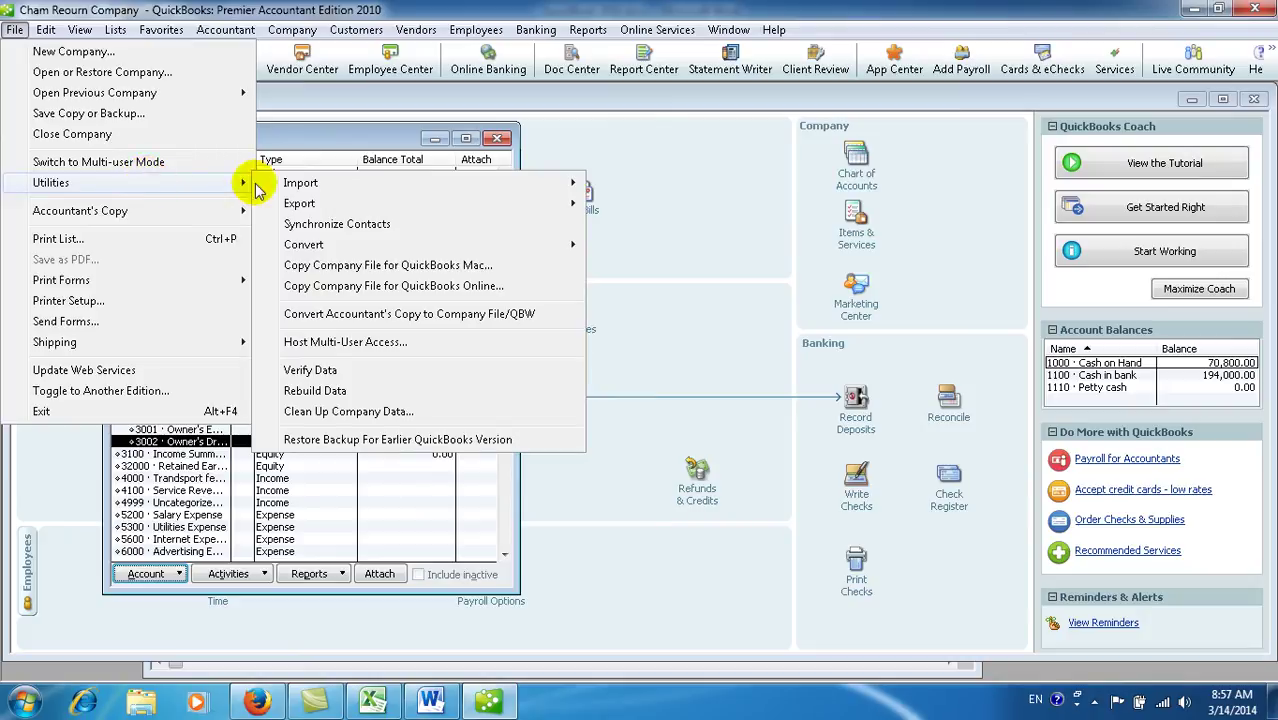
pyautogui.moveTo(312, 205)
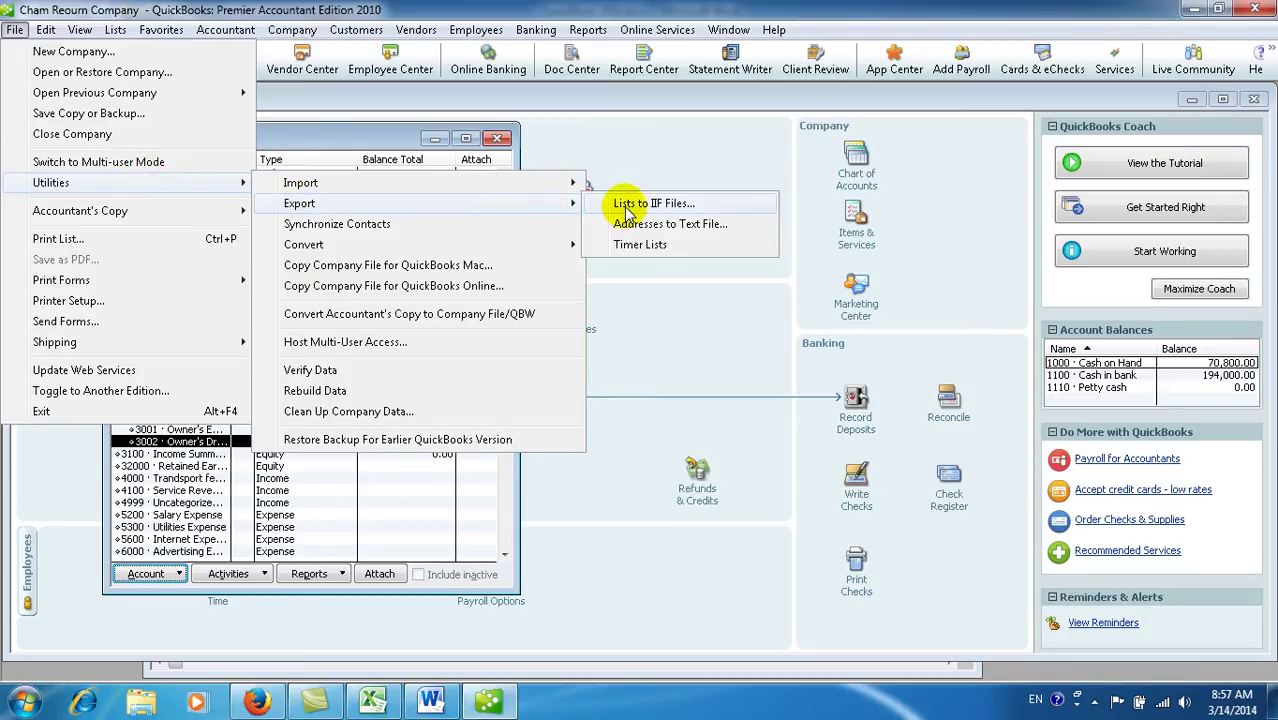
pyautogui.click(628, 206)
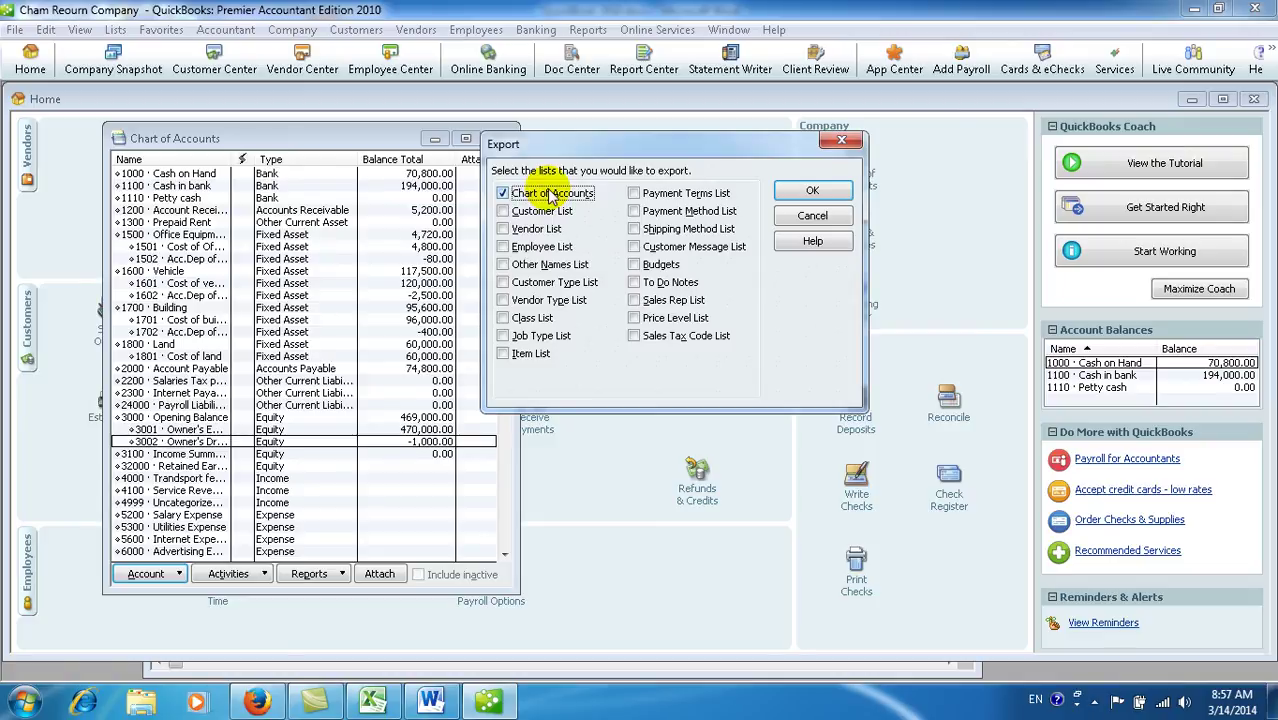
pyautogui.click(502, 211)
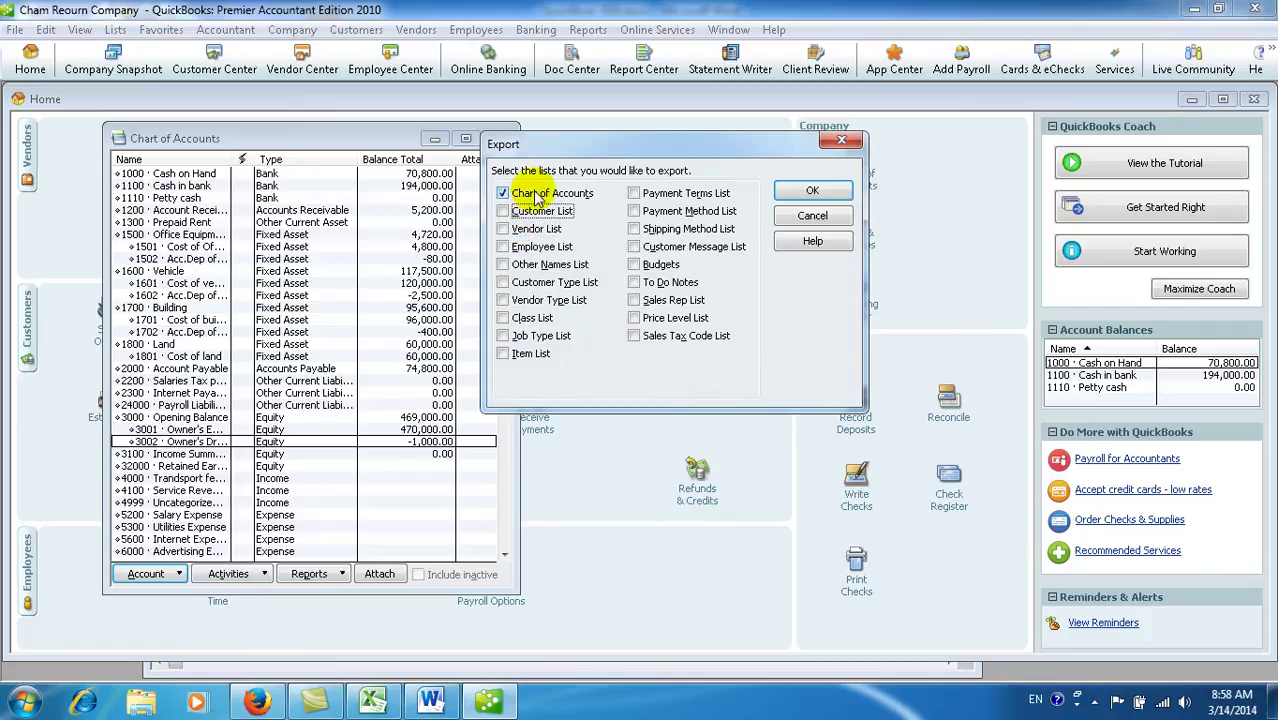
pyautogui.click(812, 190)
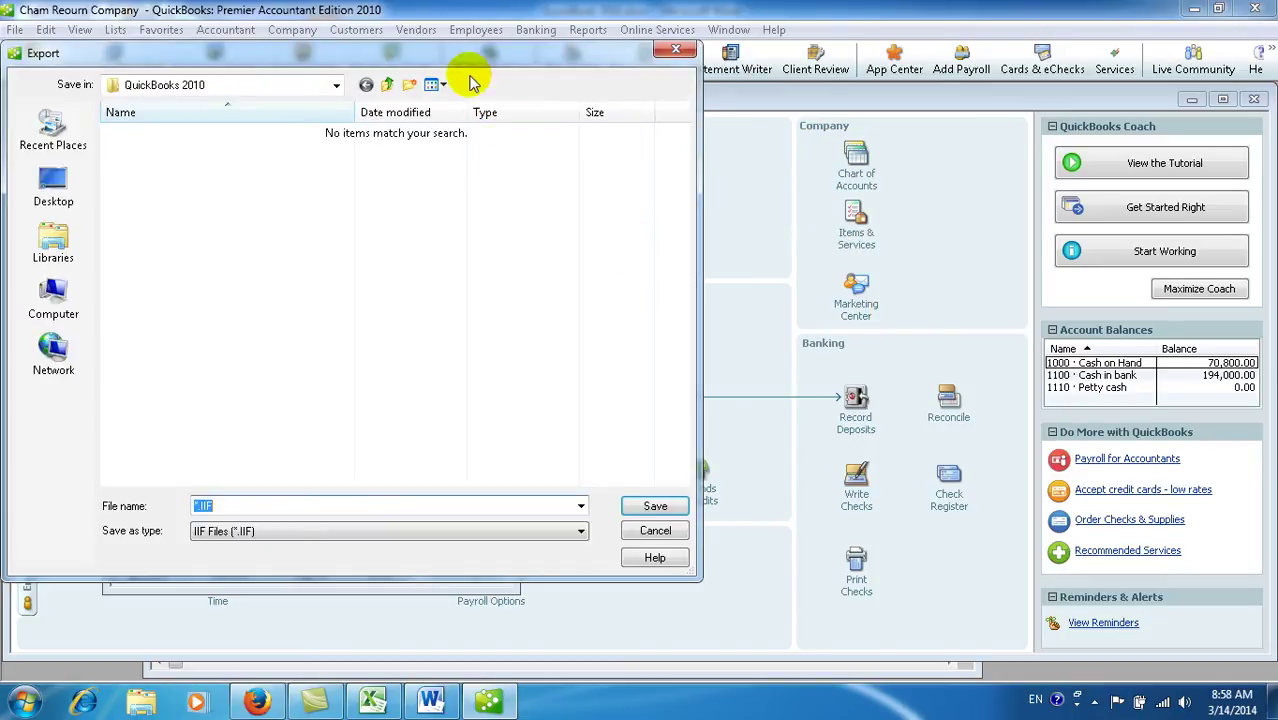
# - Choose the QuickBooks 2010 folder on the Data (D:) drive as the export location
pyautogui.moveTo(462, 62); pyautogui.dragTo(602, 116)
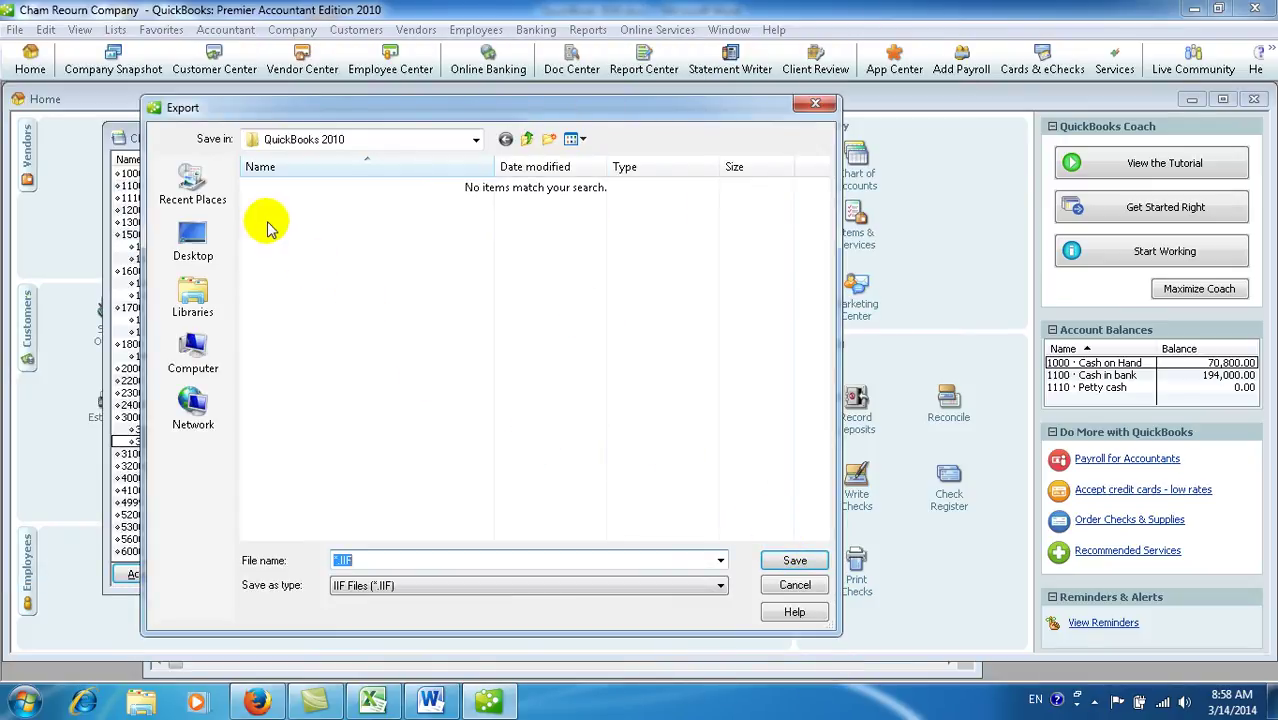
pyautogui.click(200, 348)
pyautogui.doubleClick(550, 194)
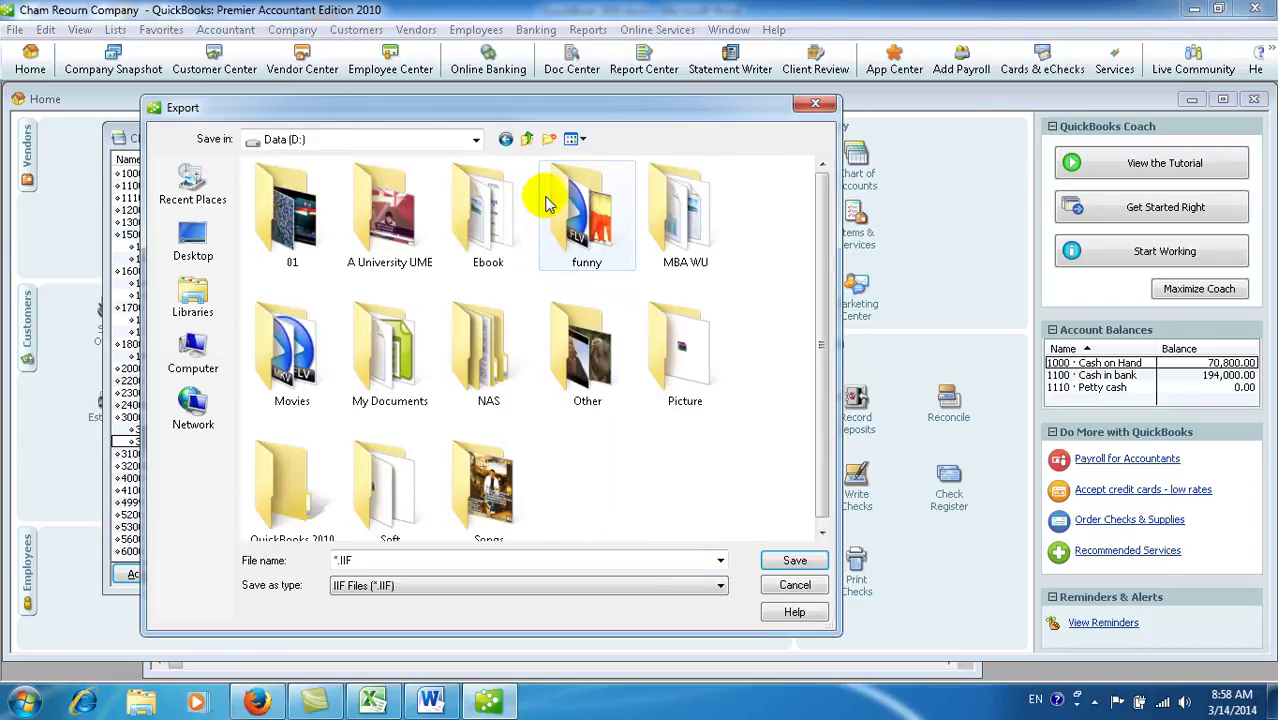
pyautogui.click(821, 535)
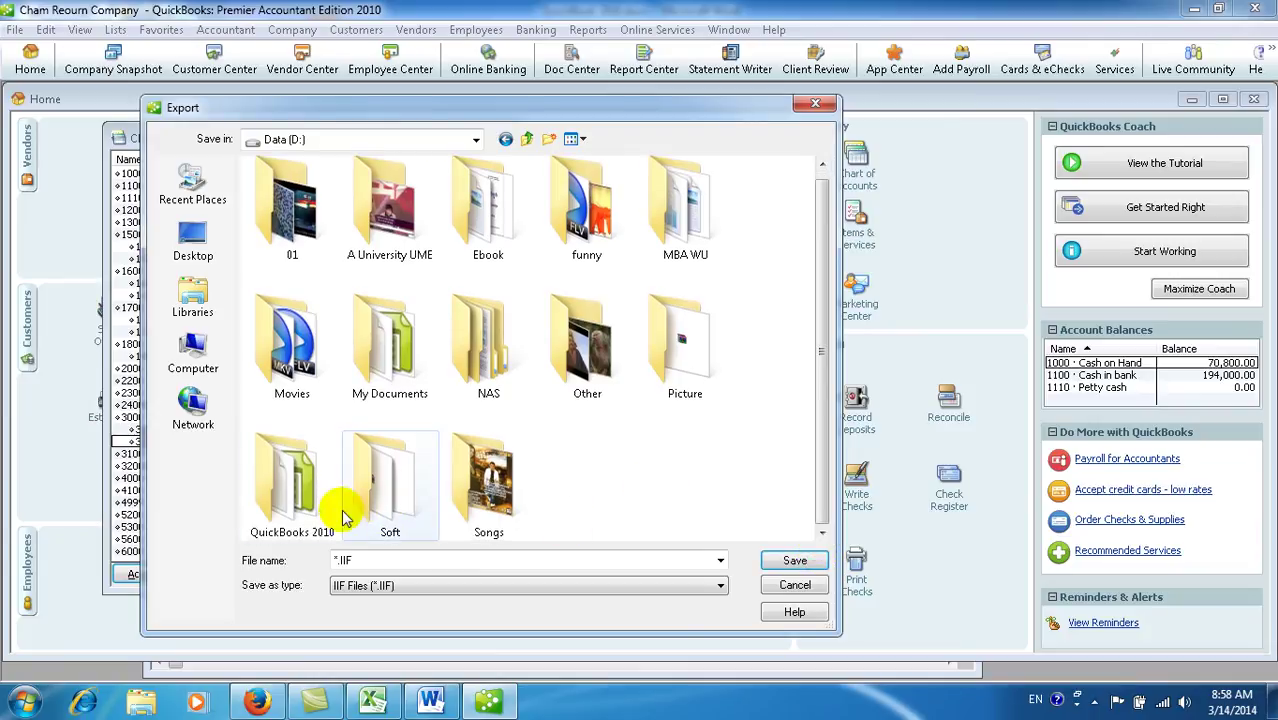
pyautogui.doubleClick(290, 518)
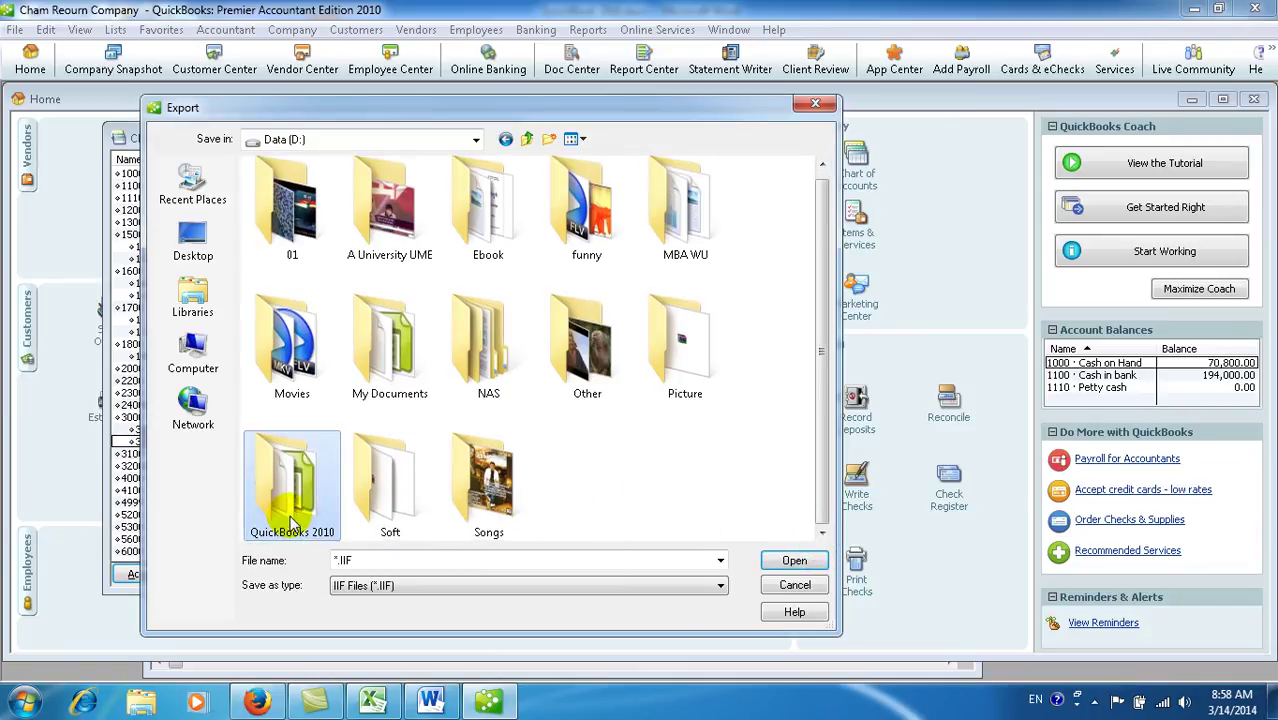
# - Name the IIF file "Chart of Account for Service Company", save the export and dismiss the completion notice
pyautogui.click(373, 561)
pyautogui.write('Chart of A')
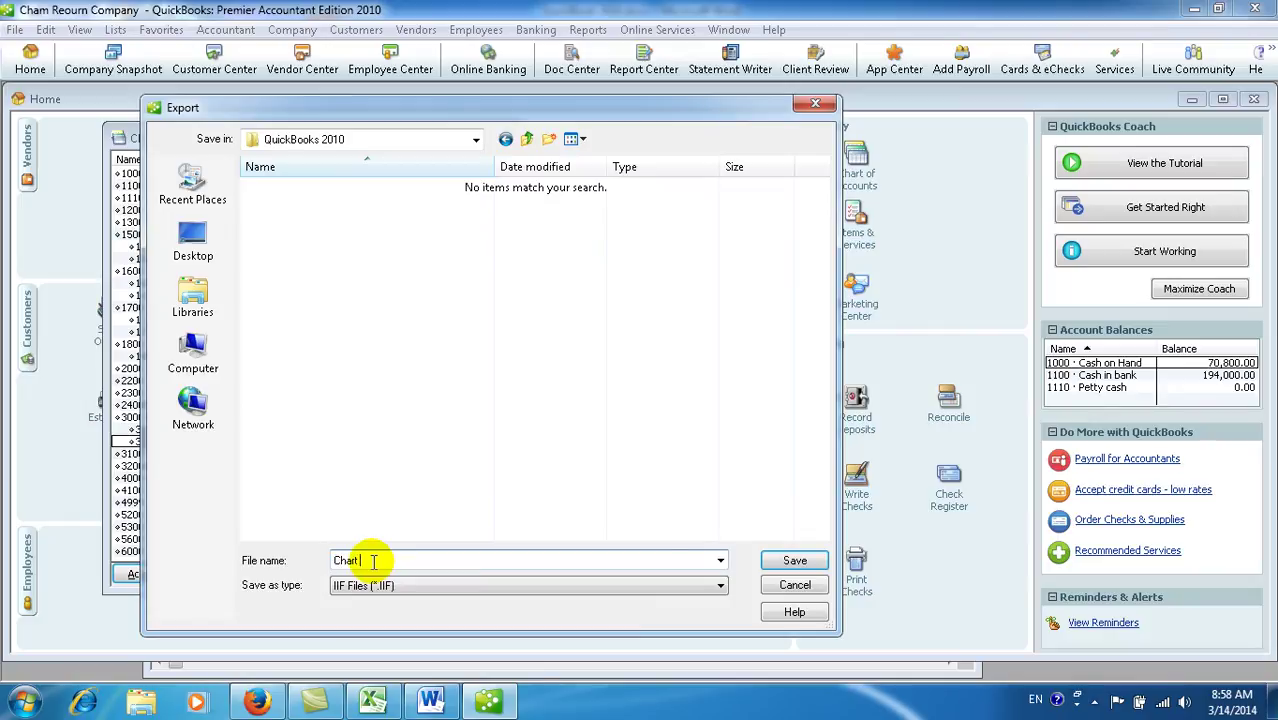
pyautogui.write('ccount for Service Company')
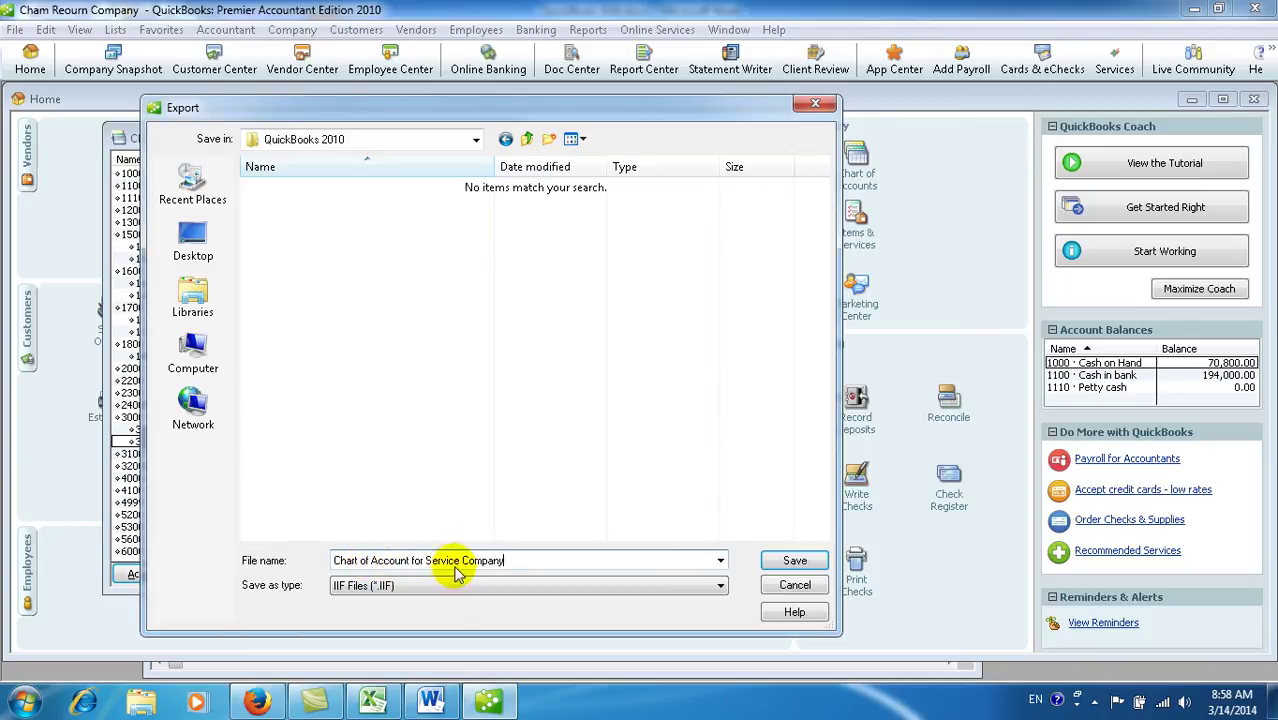
pyautogui.moveTo(493, 560); pyautogui.dragTo(336, 560)
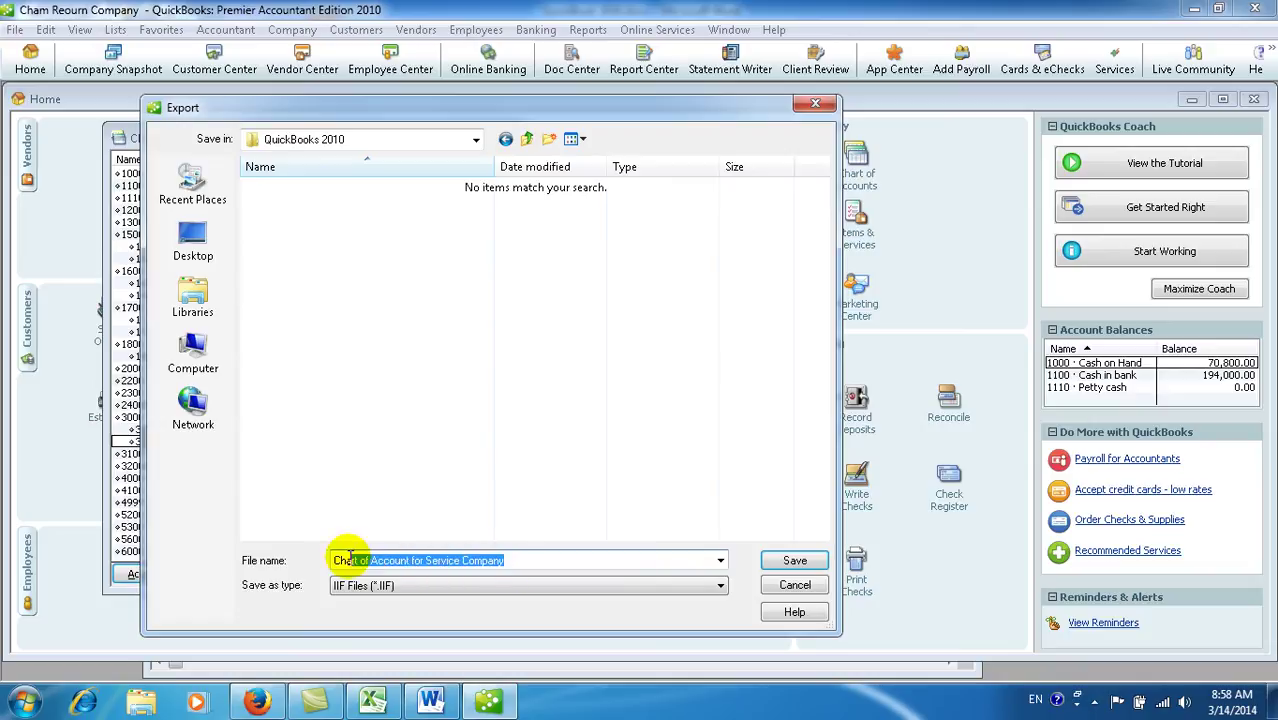
pyautogui.click(786, 563)
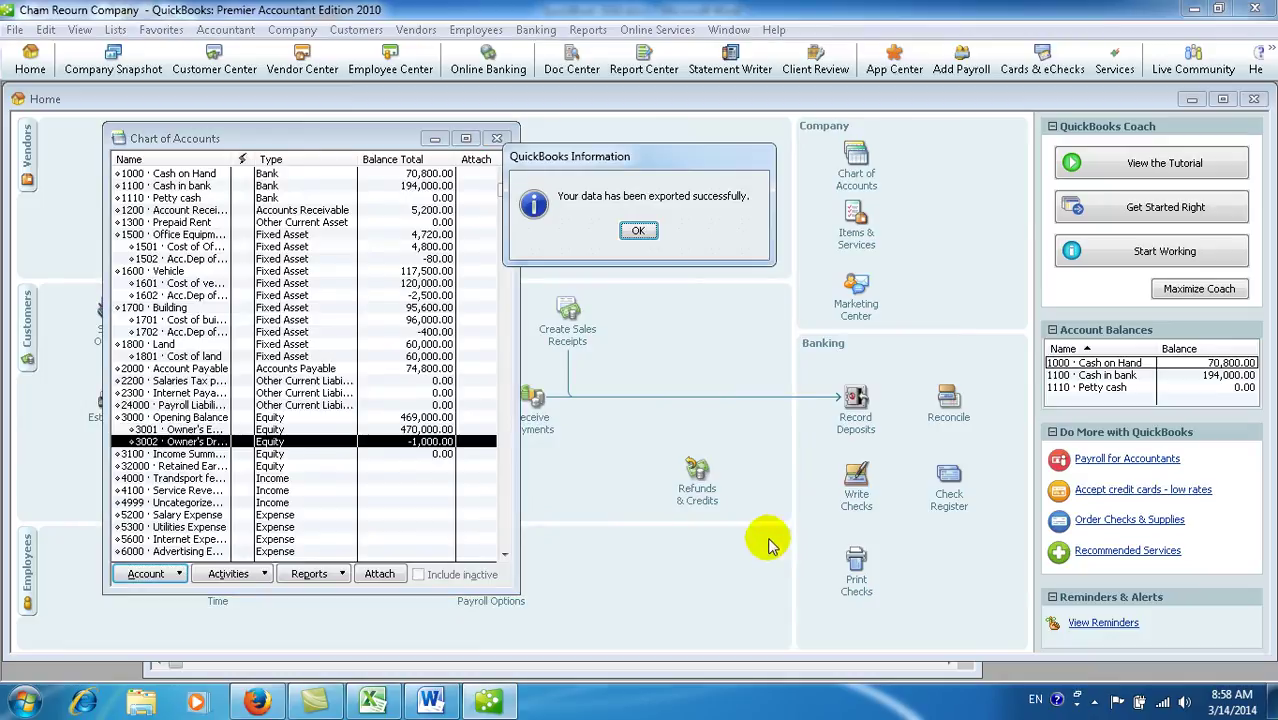
pyautogui.moveTo(640, 166); pyautogui.dragTo(647, 230)
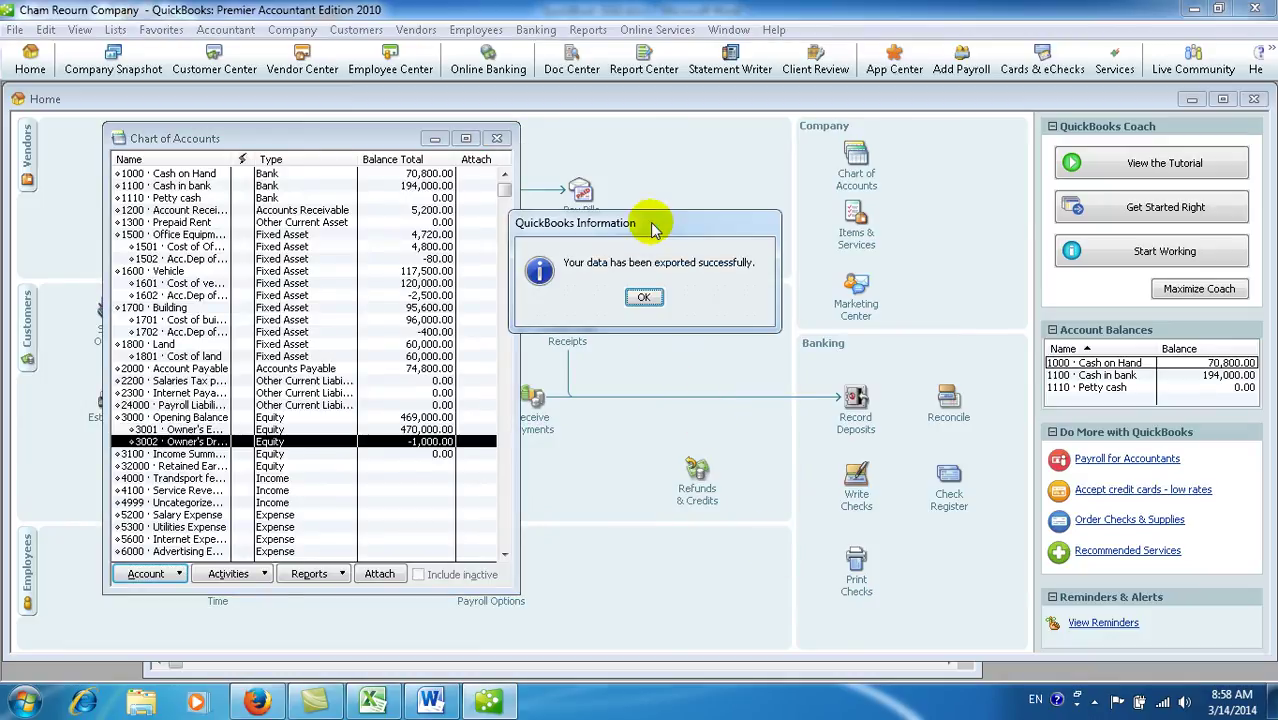
pyautogui.click(645, 298)
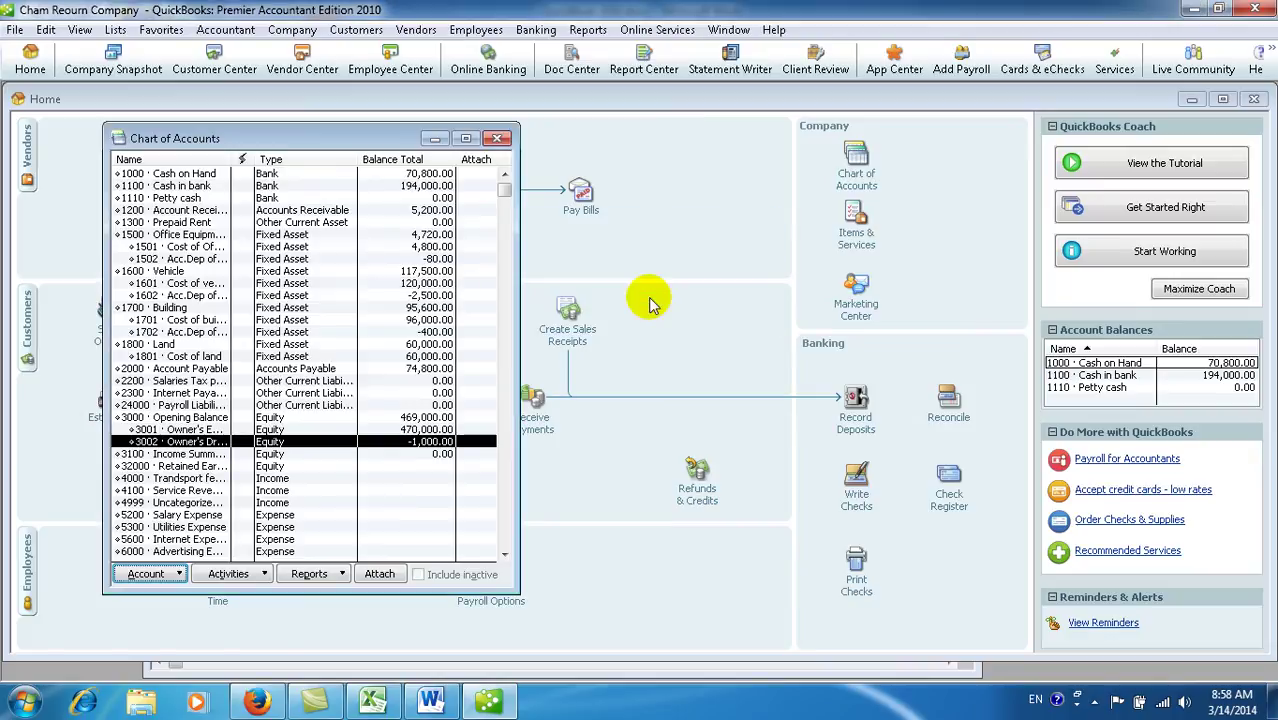
# - Switch from Cham Reourn Company to the previous company file D:\QuickBooks 2010\Hong Da Company.QBW and show its chart of accounts in a taller window
pyautogui.click(499, 140)
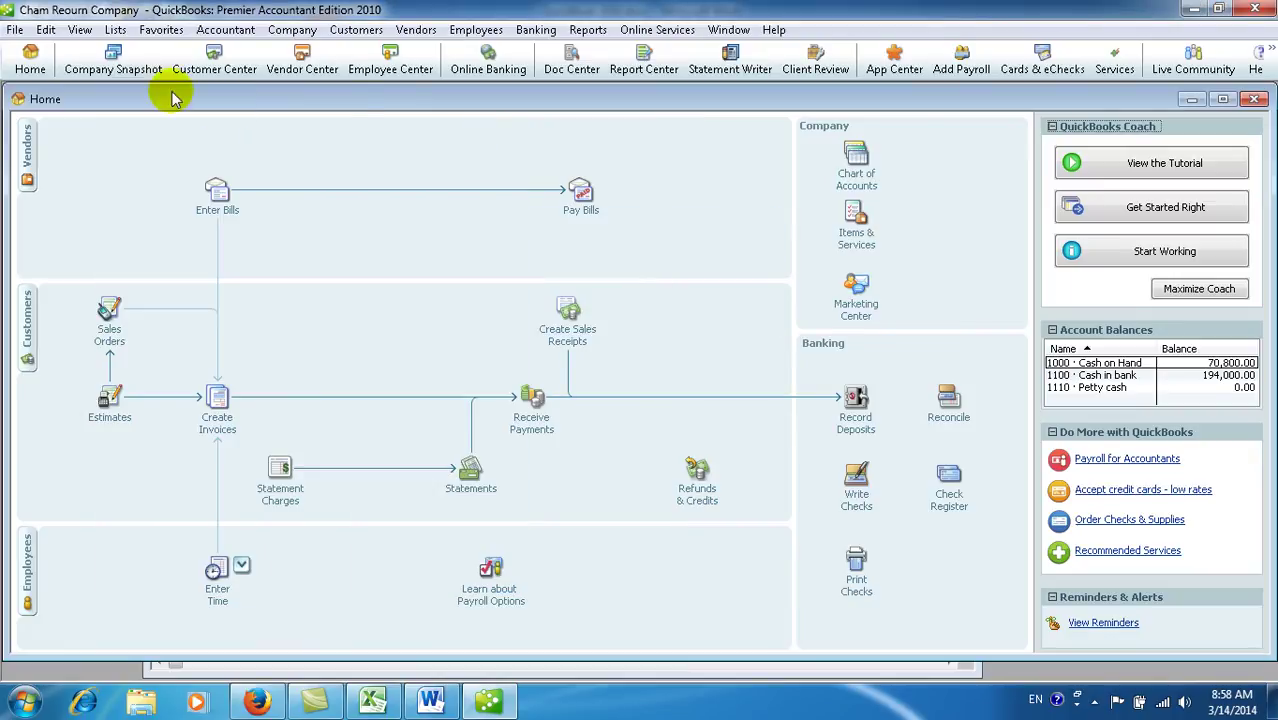
pyautogui.click(20, 32)
pyautogui.moveTo(108, 92)
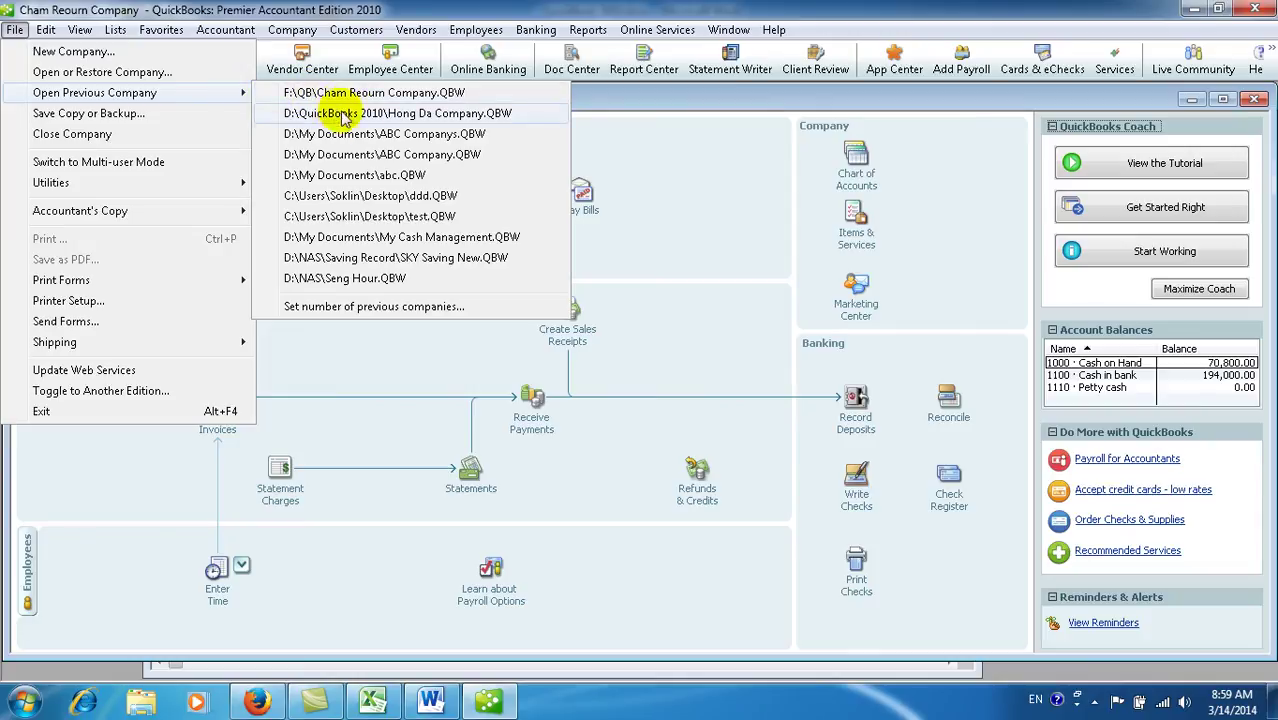
pyautogui.click(420, 116)
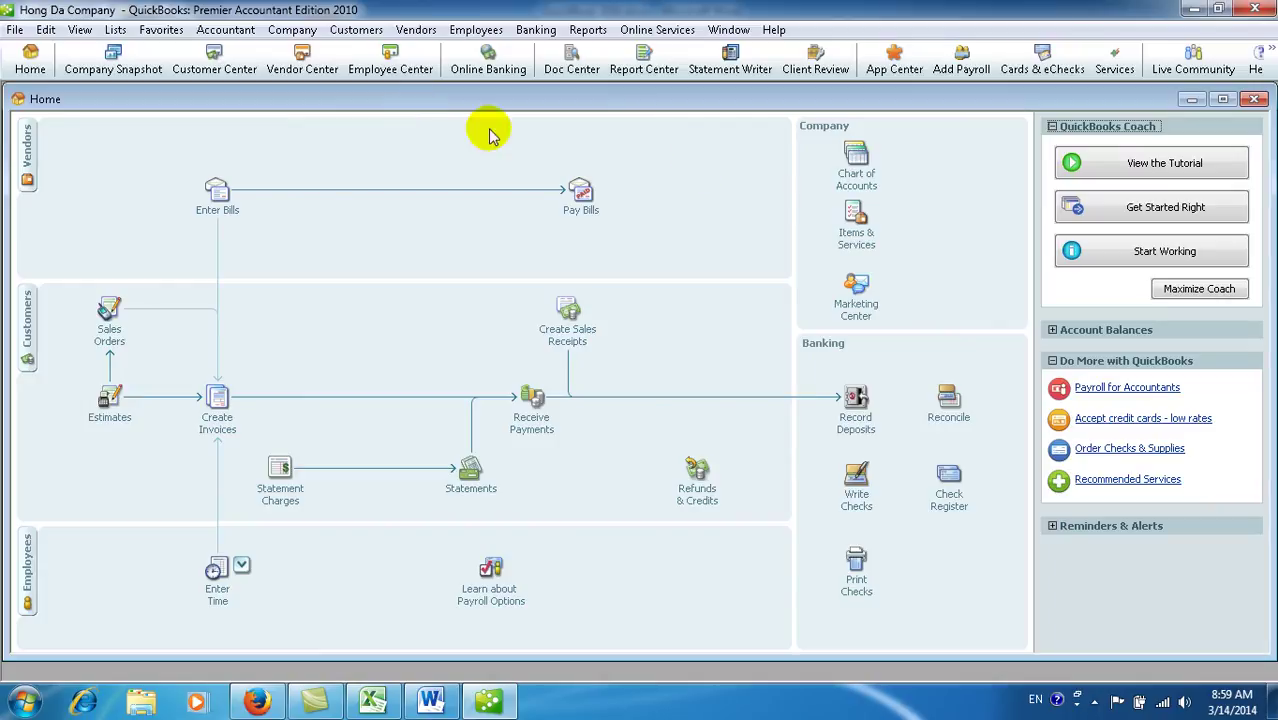
pyautogui.click(1253, 99)
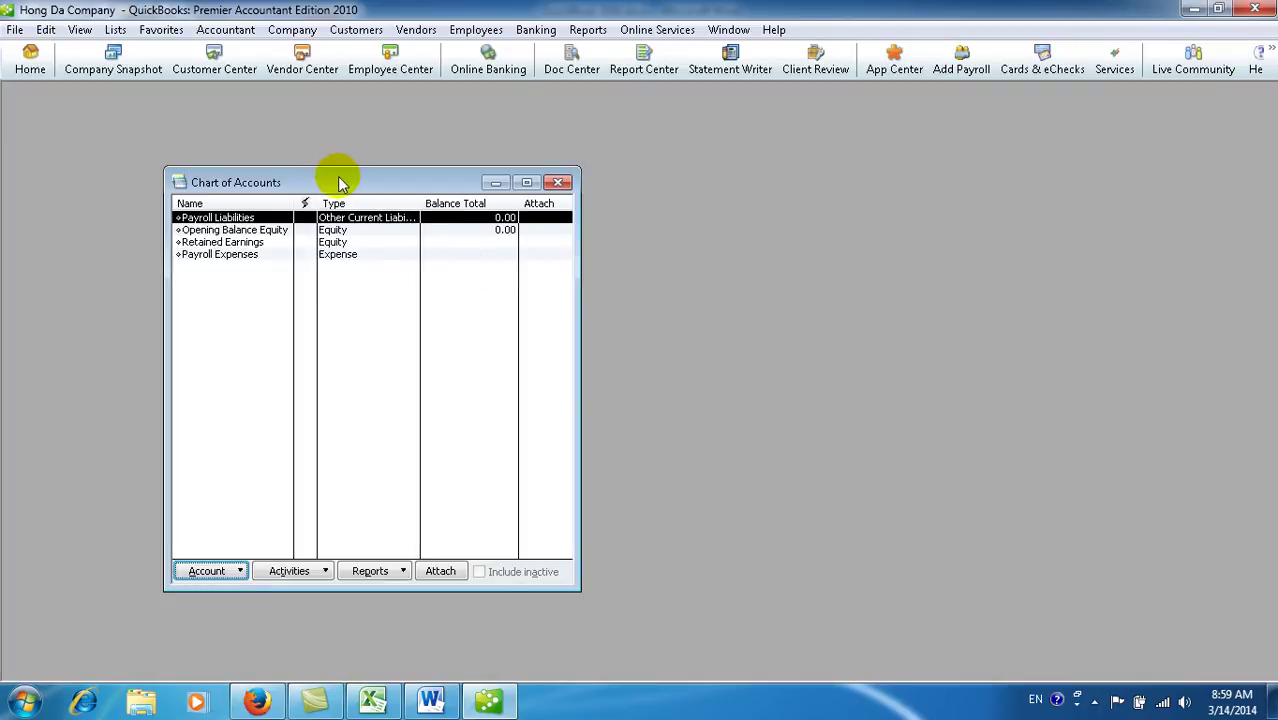
pyautogui.moveTo(341, 170); pyautogui.dragTo(337, 102)
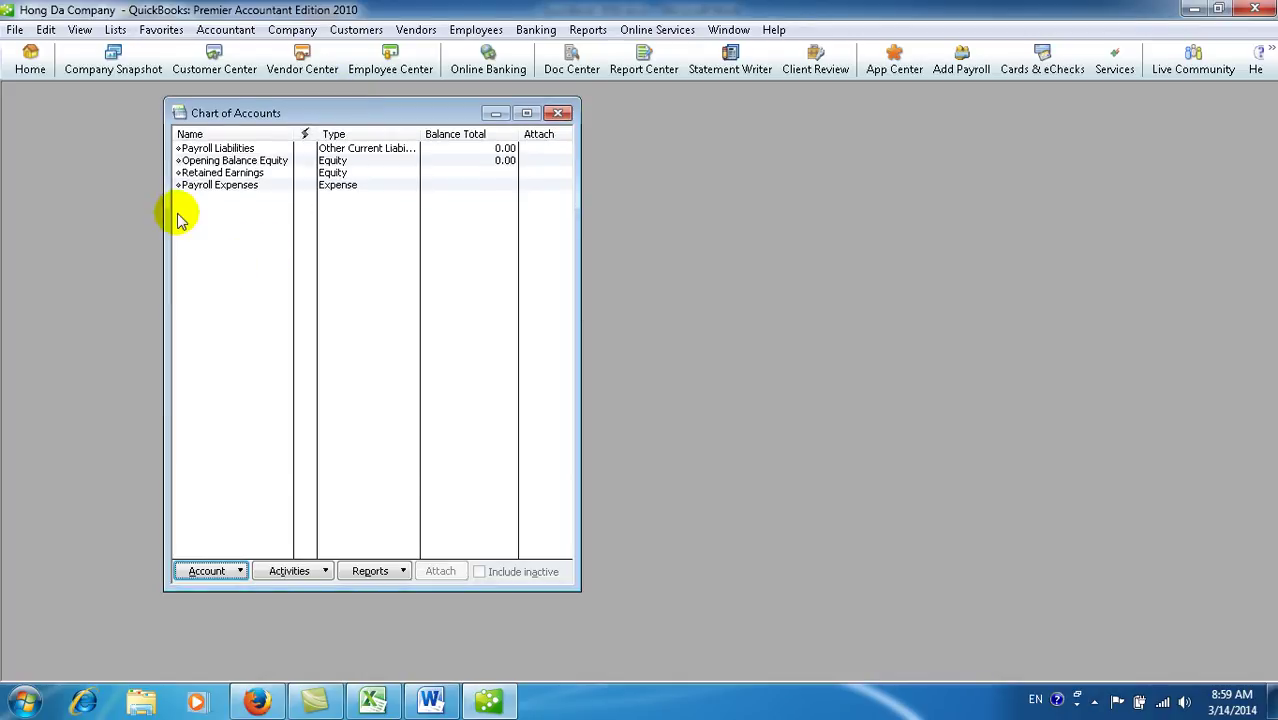
# - Start an IIF file import into Hong Da Company and select Chart of Account for Service Company.IIF in the QuickBooks 2010 folder
pyautogui.click(19, 32)
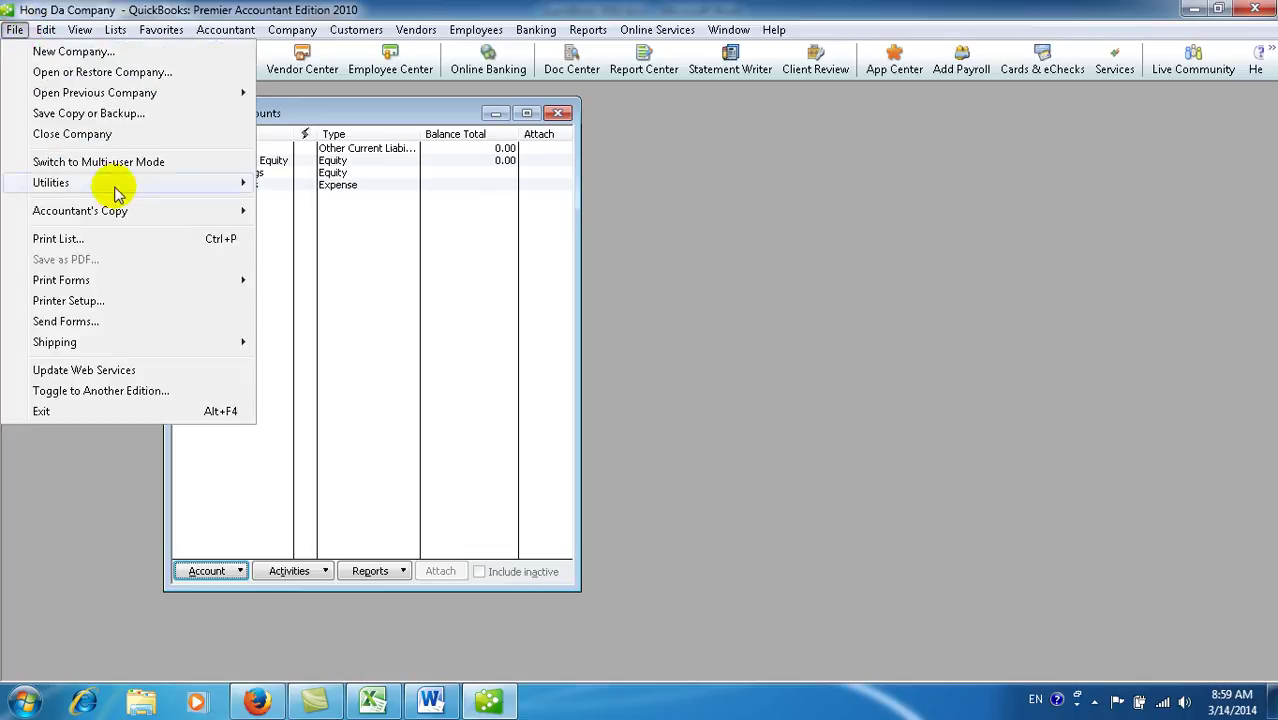
pyautogui.moveTo(153, 190)
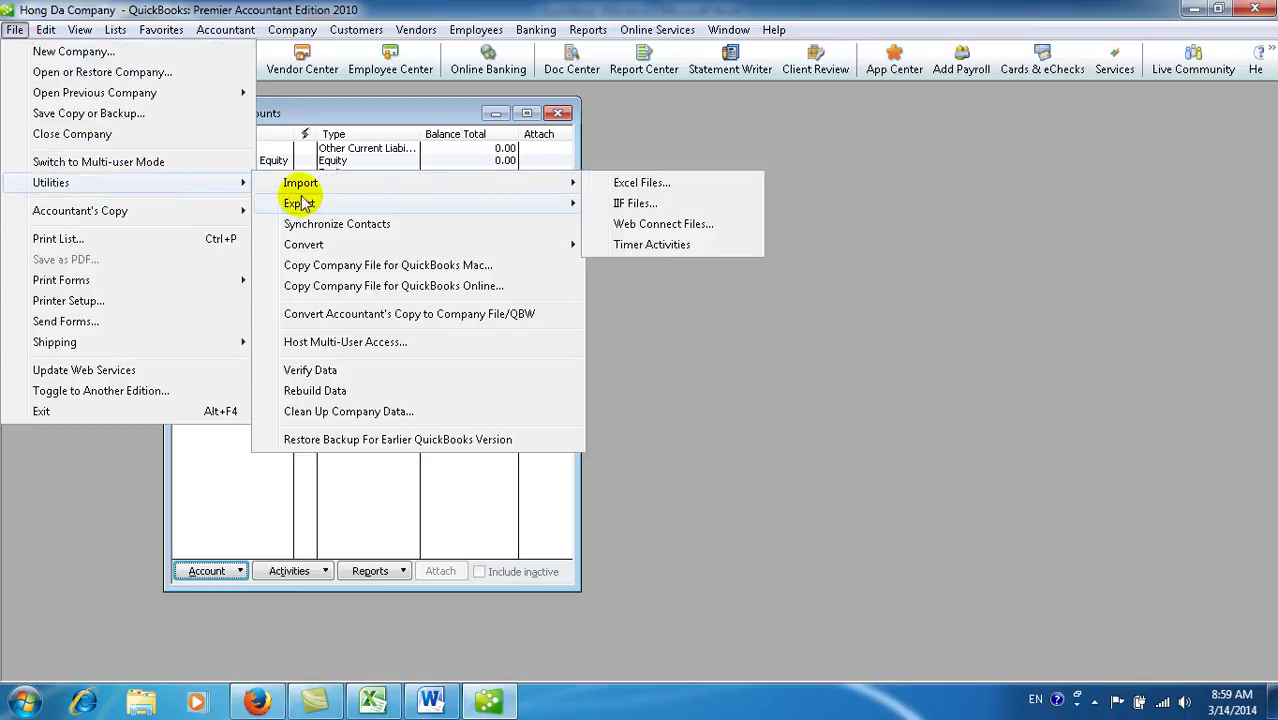
pyautogui.moveTo(310, 188)
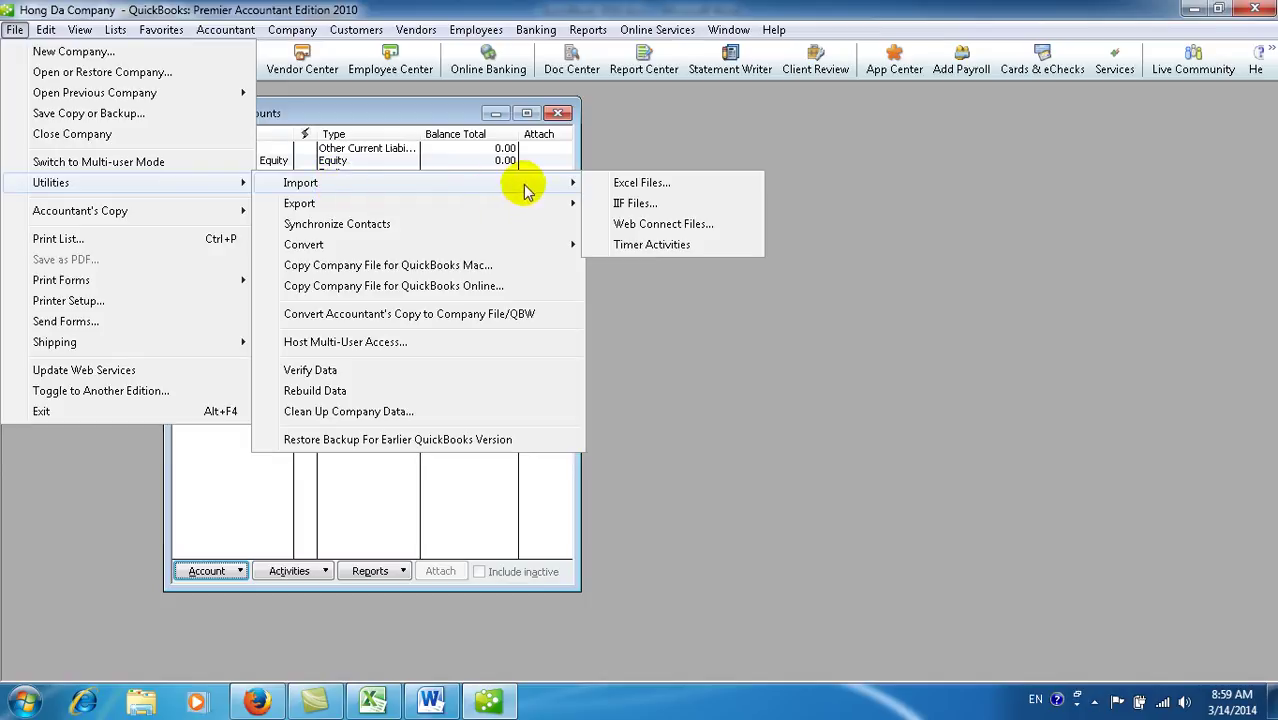
pyautogui.click(636, 204)
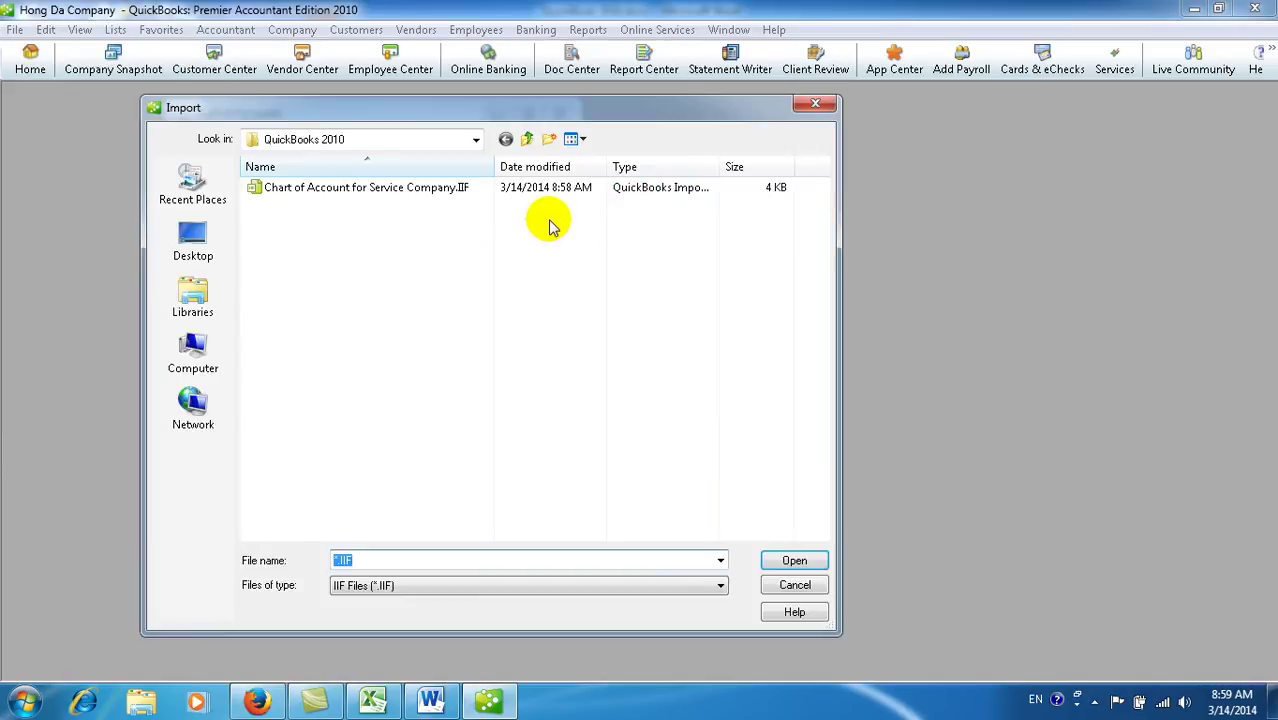
pyautogui.click(438, 192)
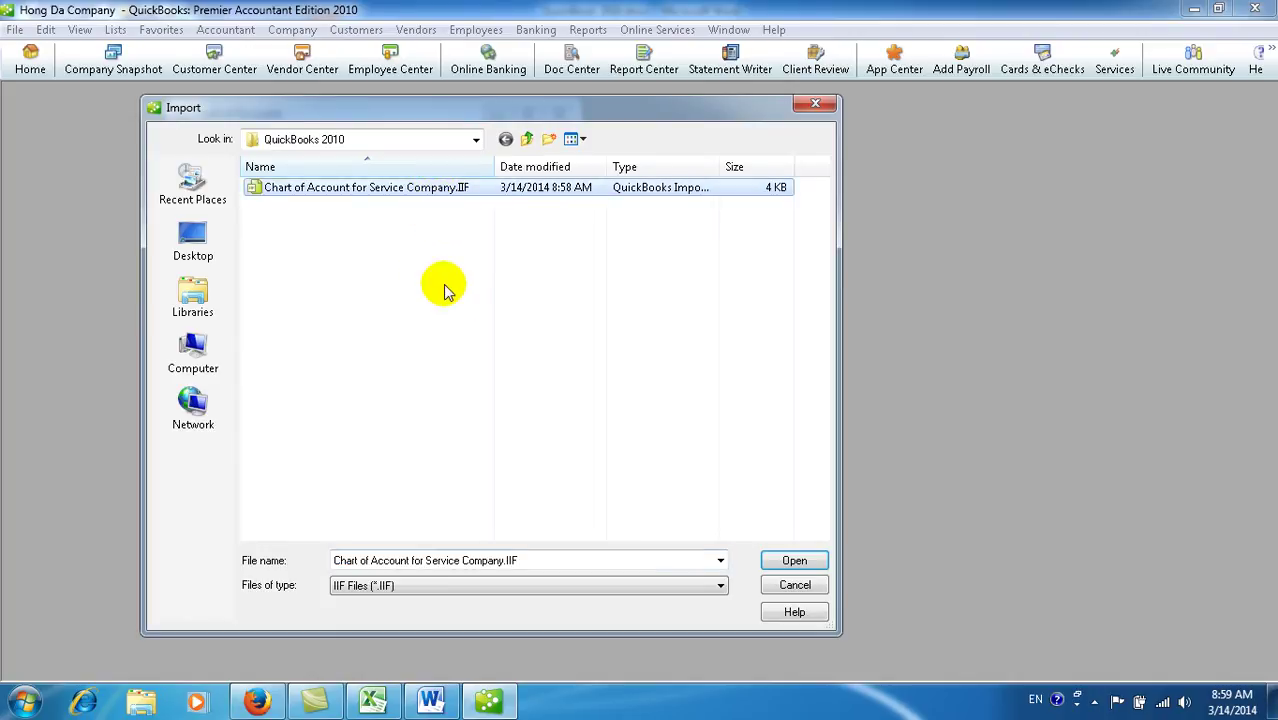
# - Browse through the computer's Data (D:) drive to the QuickBooks 2010 folder in the import dialog
pyautogui.click(196, 243)
pyautogui.click(198, 302)
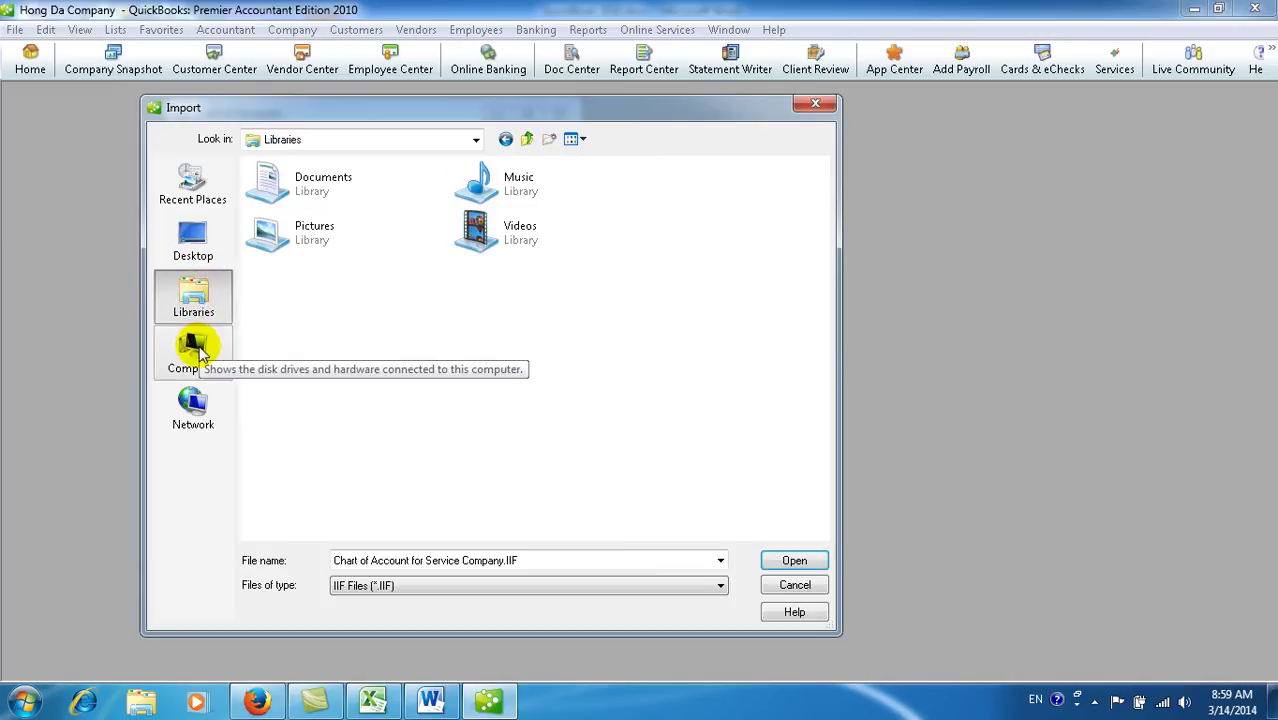
pyautogui.click(200, 348)
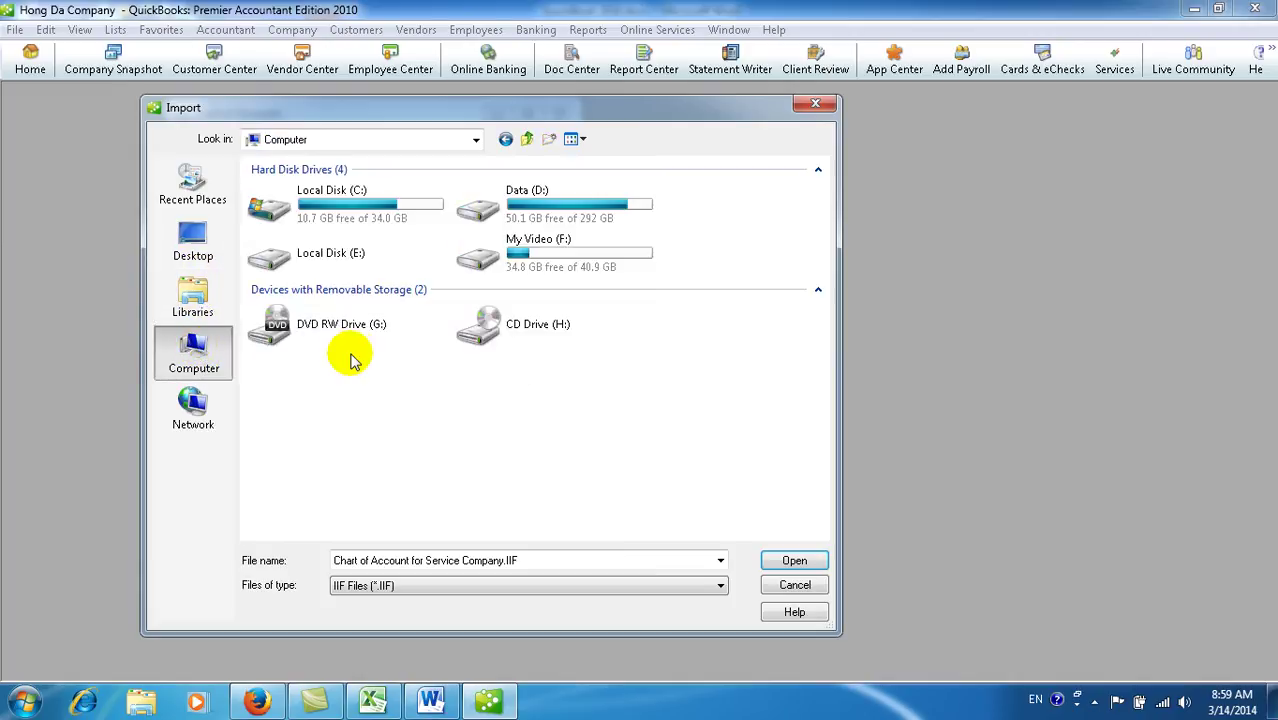
pyautogui.doubleClick(479, 203)
pyautogui.click(288, 478)
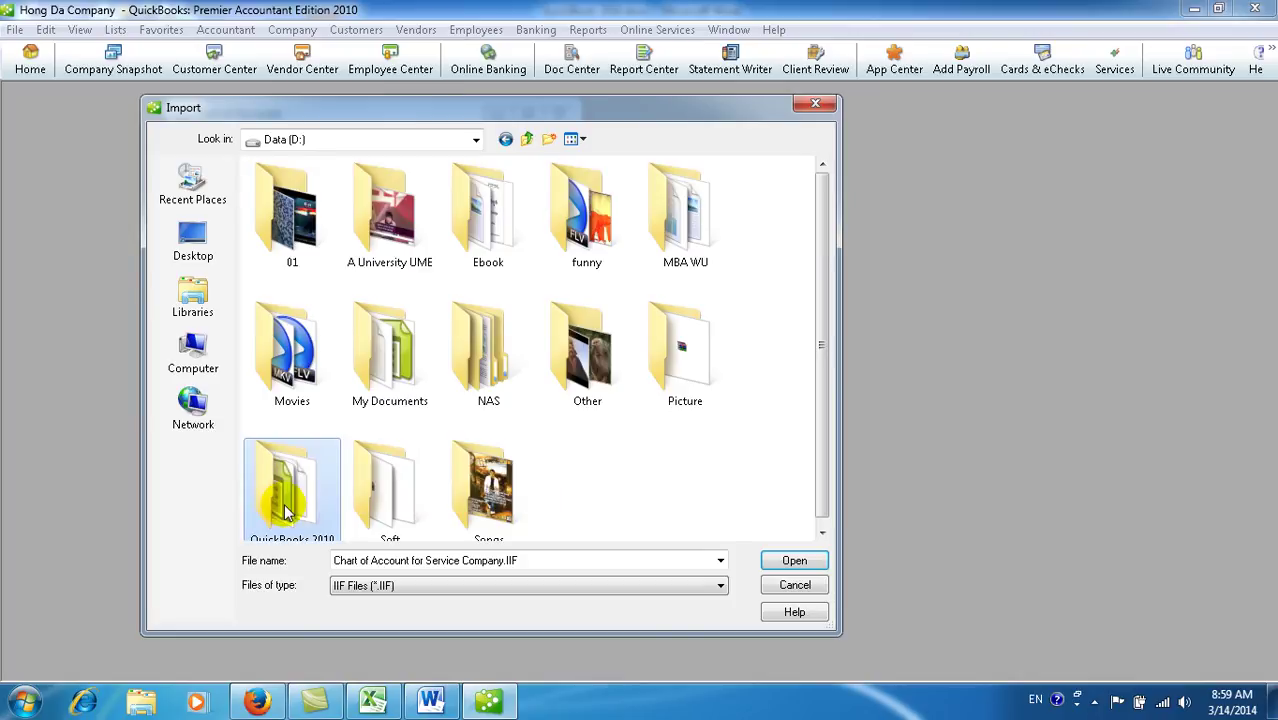
pyautogui.click(822, 532)
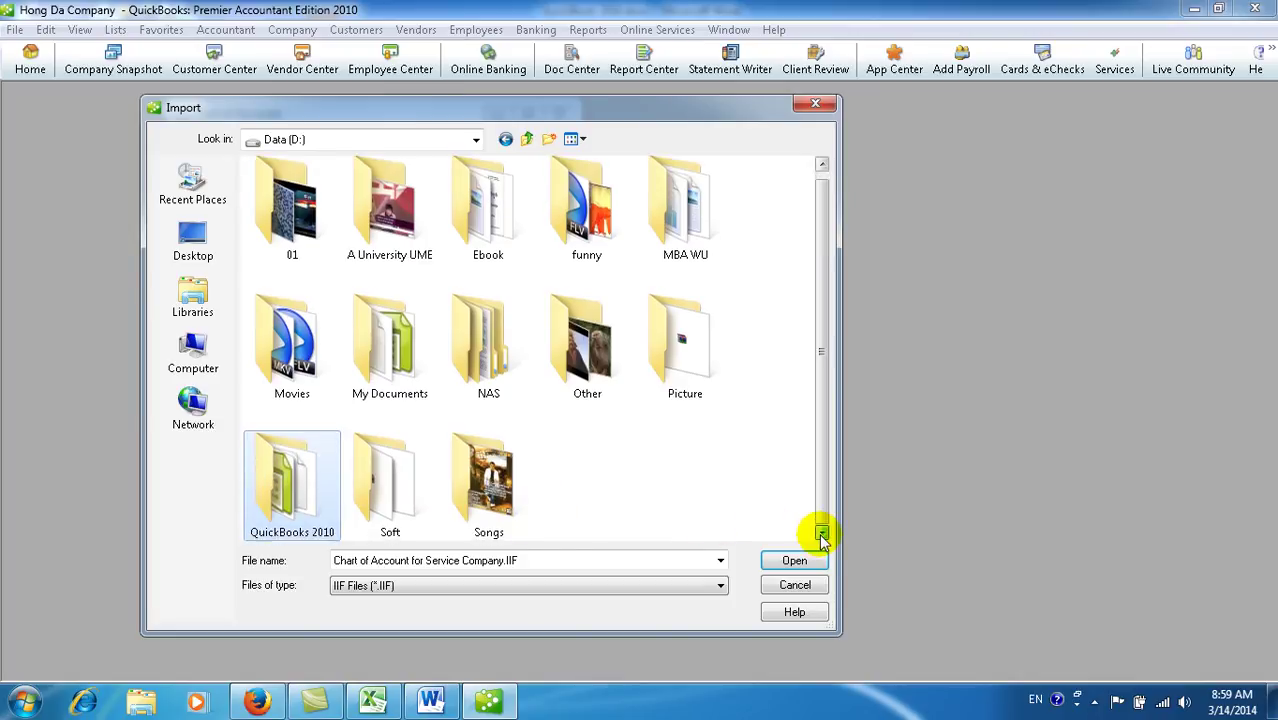
pyautogui.doubleClick(323, 457)
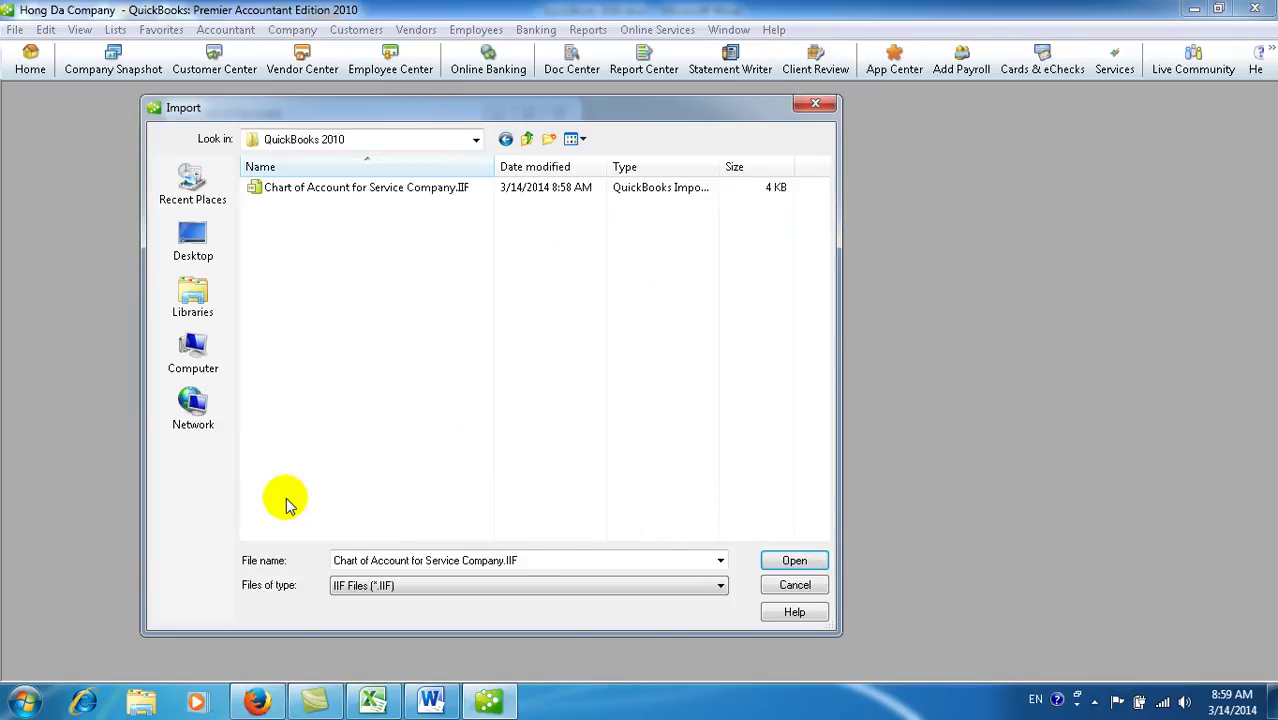
# - Import Chart of Account for Service Company.IIF, dismiss the completion notice and widen the chart of accounts window on both sides
pyautogui.click(350, 195)
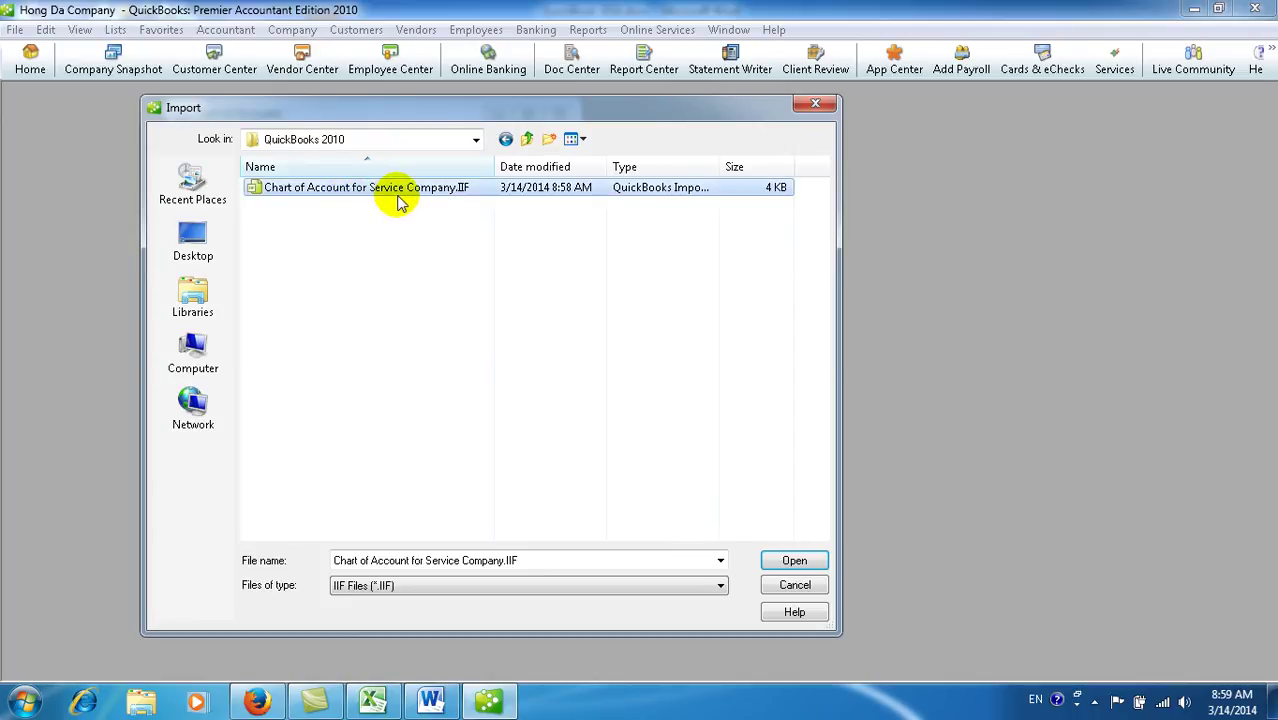
pyautogui.click(795, 562)
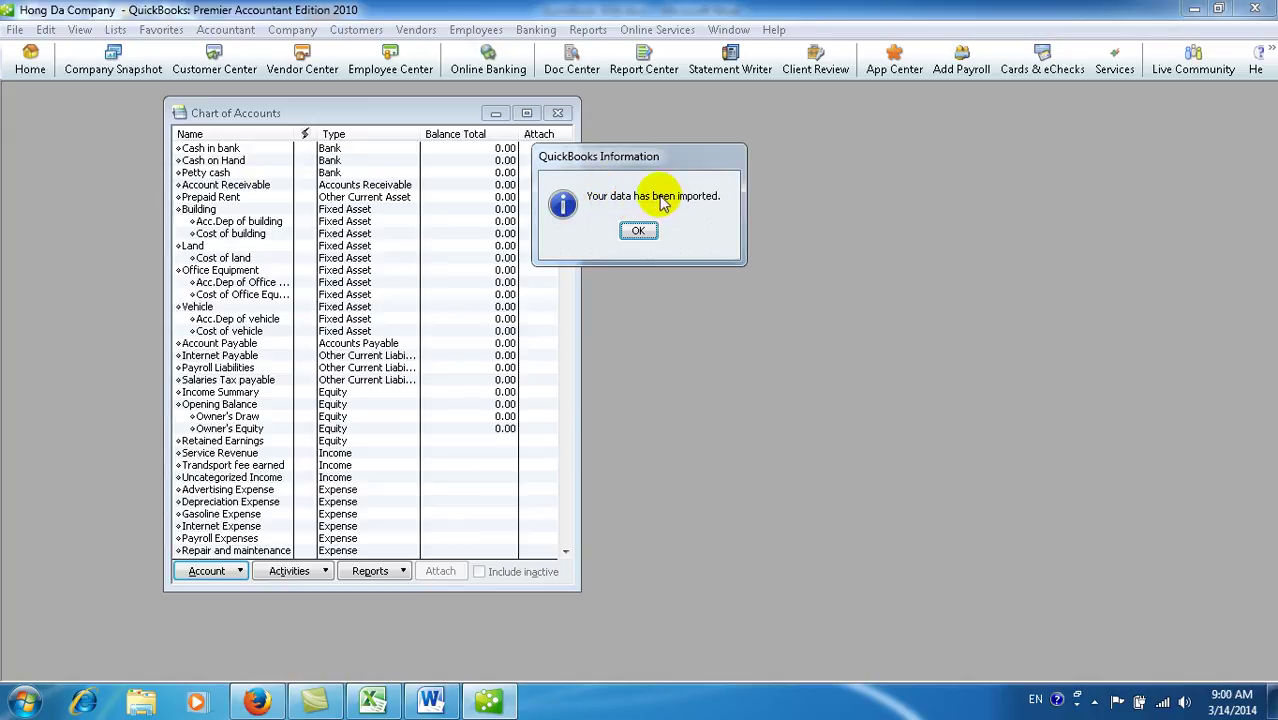
pyautogui.click(638, 231)
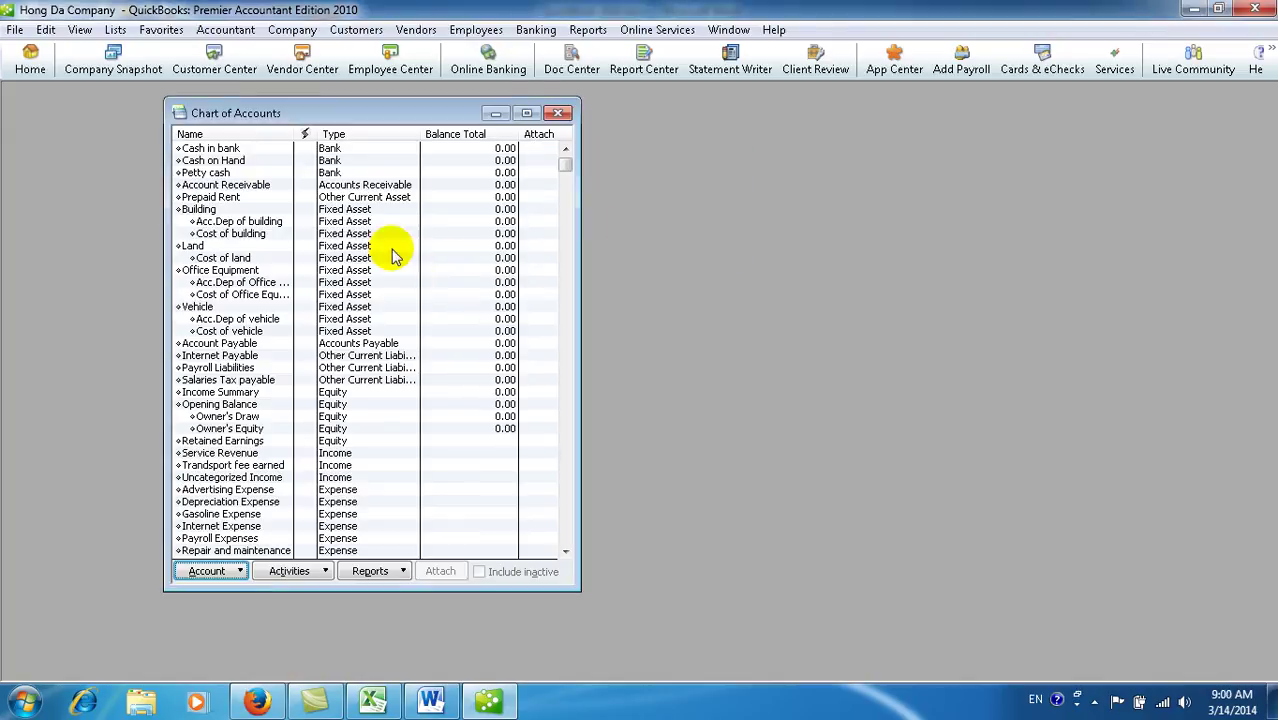
pyautogui.moveTo(580, 297); pyautogui.dragTo(674, 286)
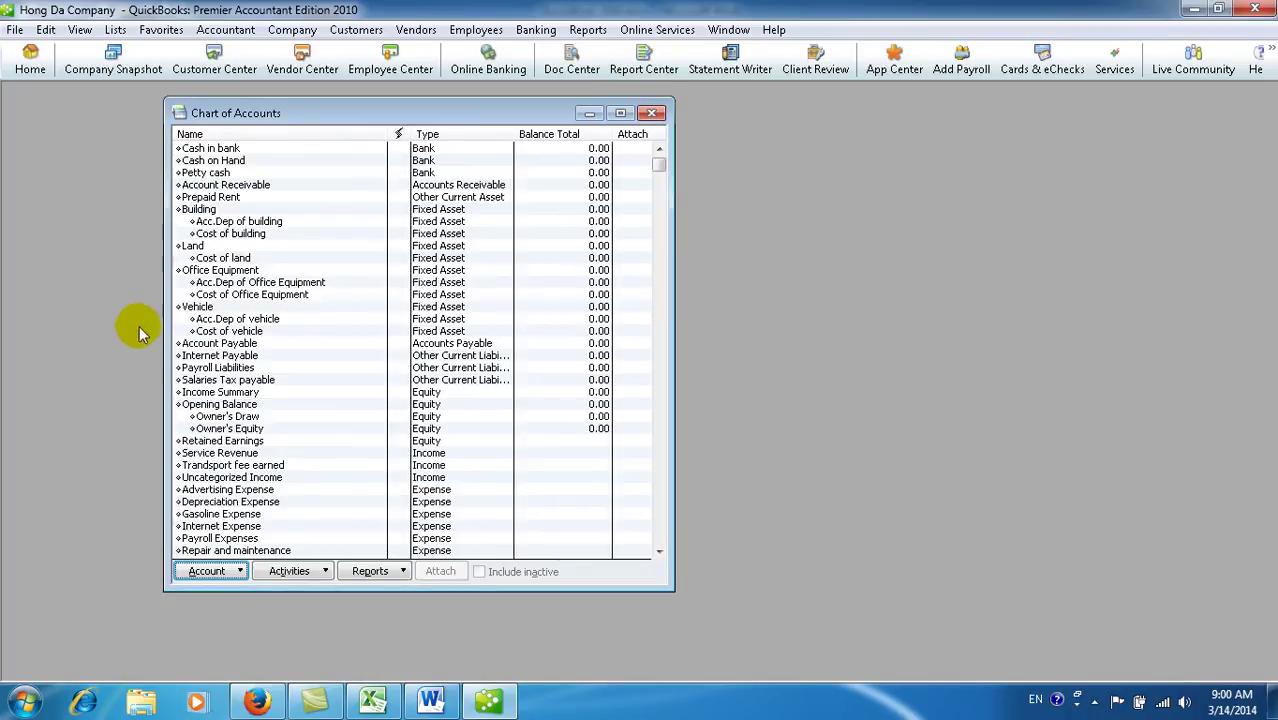
pyautogui.moveTo(163, 321); pyautogui.dragTo(99, 288)
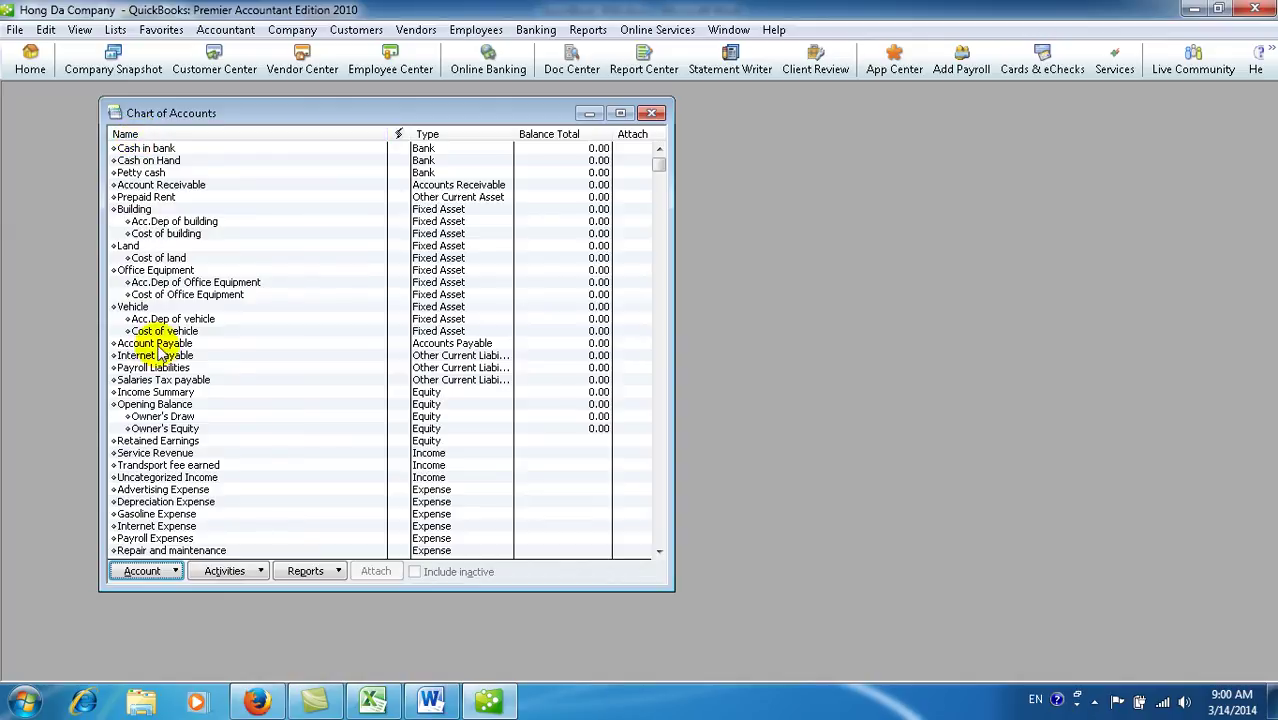
# - Turn on Use account numbers in Hong Da Company's company-wide accounting preferences and apply the change
pyautogui.click(46, 30)
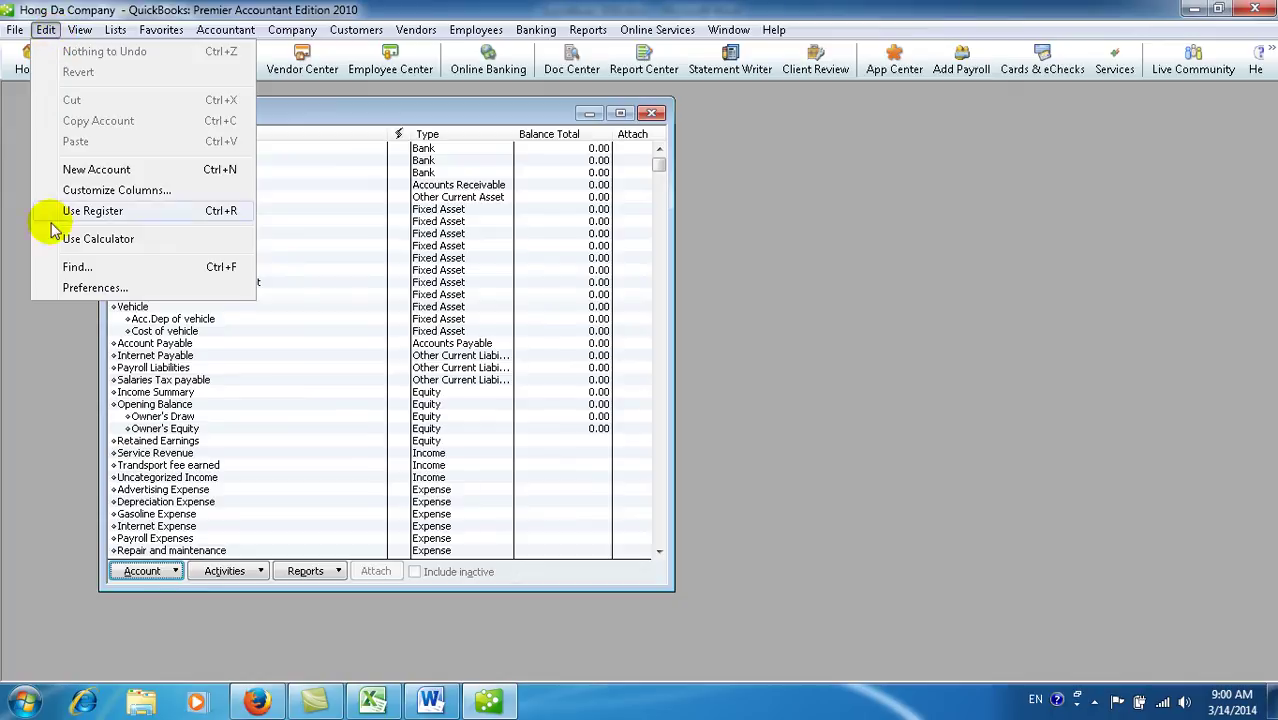
pyautogui.click(52, 292)
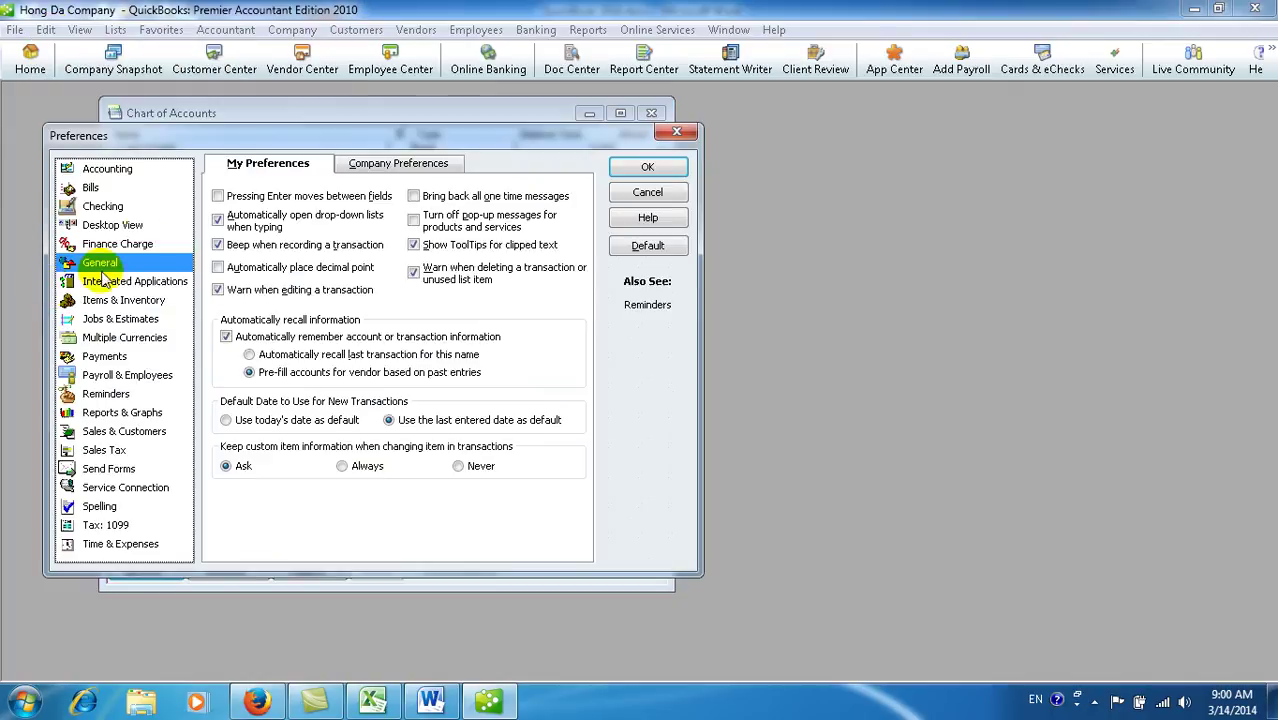
pyautogui.click(145, 171)
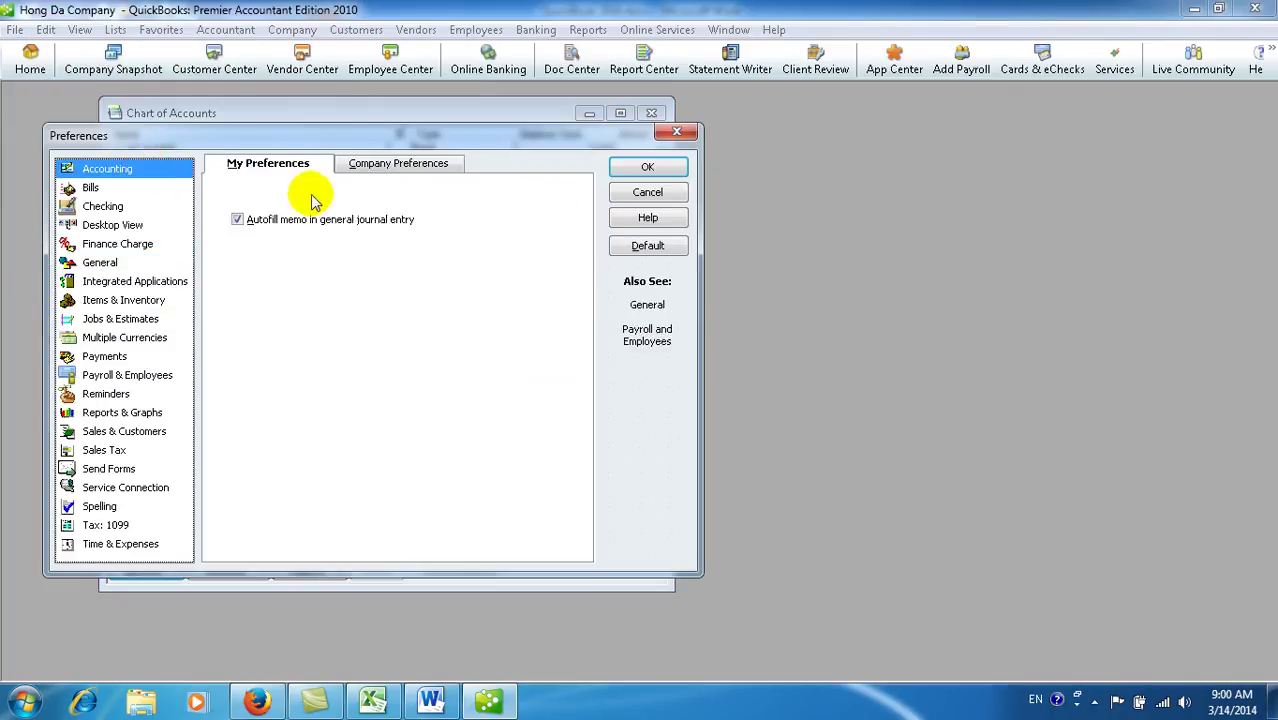
pyautogui.click(370, 168)
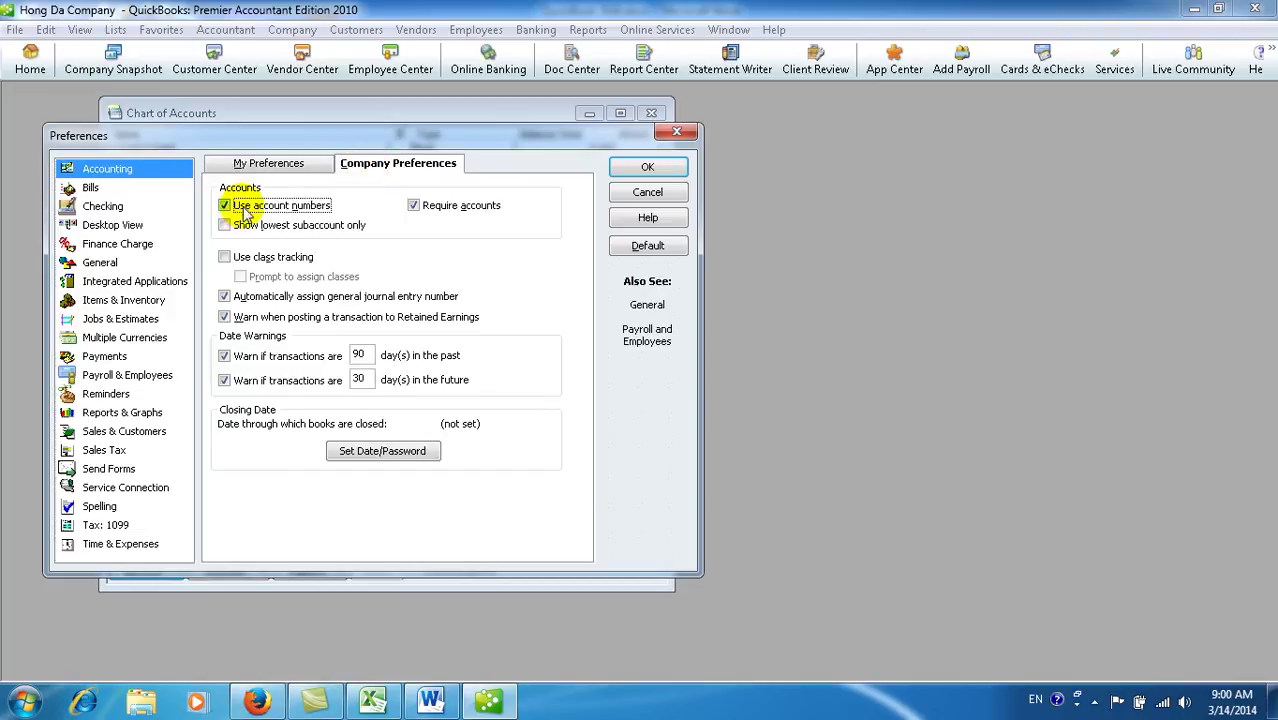
pyautogui.click(676, 172)
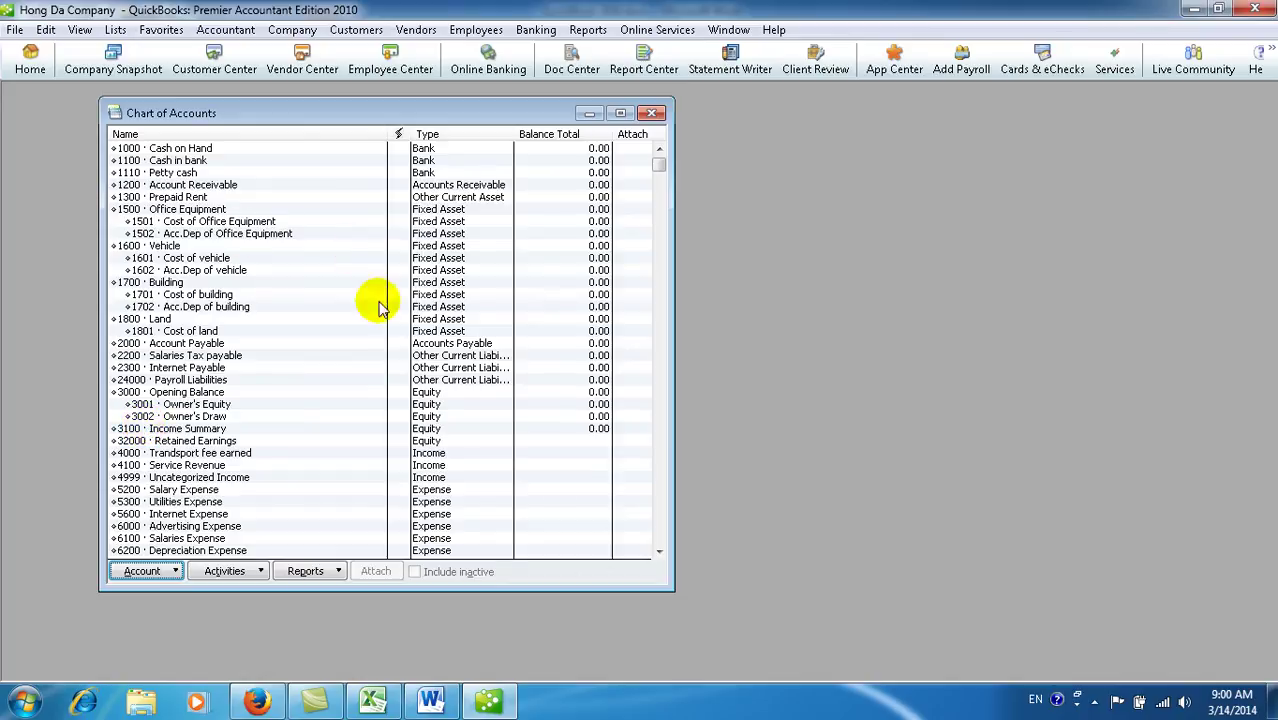
# - Lengthen the chart of accounts window to fit the whole account list and reposition it slightly
pyautogui.moveTo(368, 590); pyautogui.dragTo(365, 652)
pyautogui.moveTo(447, 116); pyautogui.dragTo(462, 128)
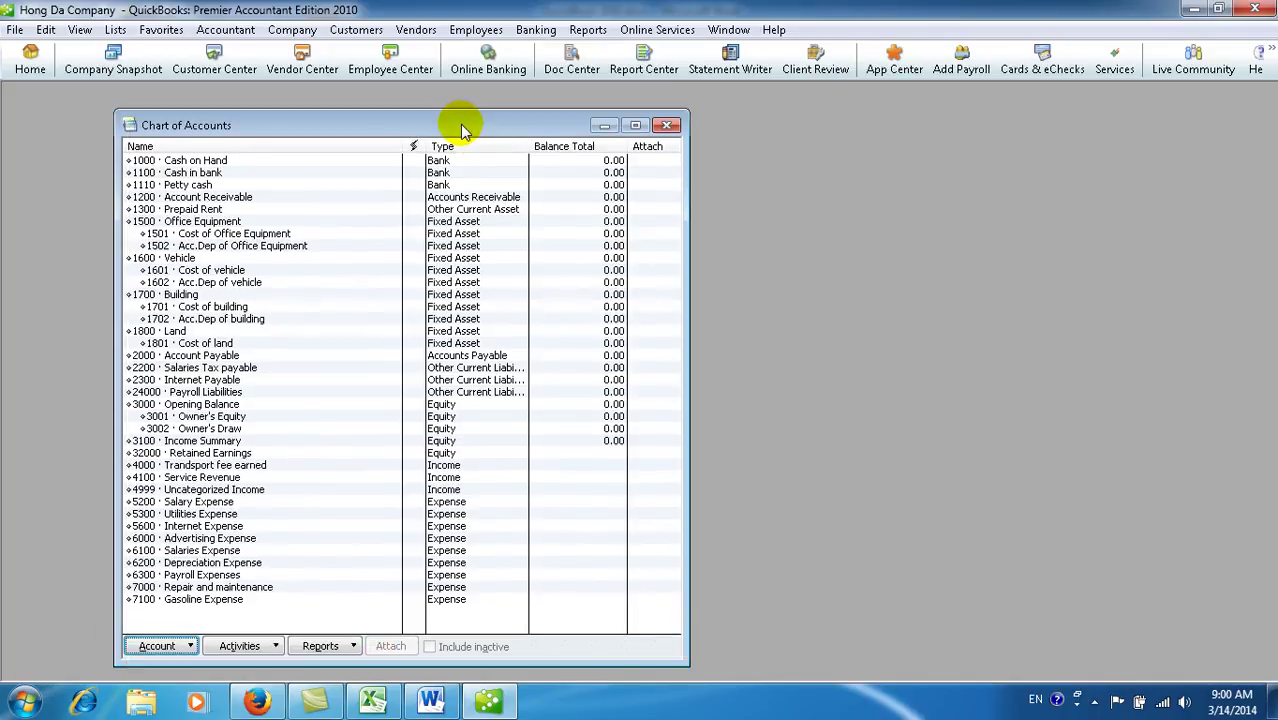